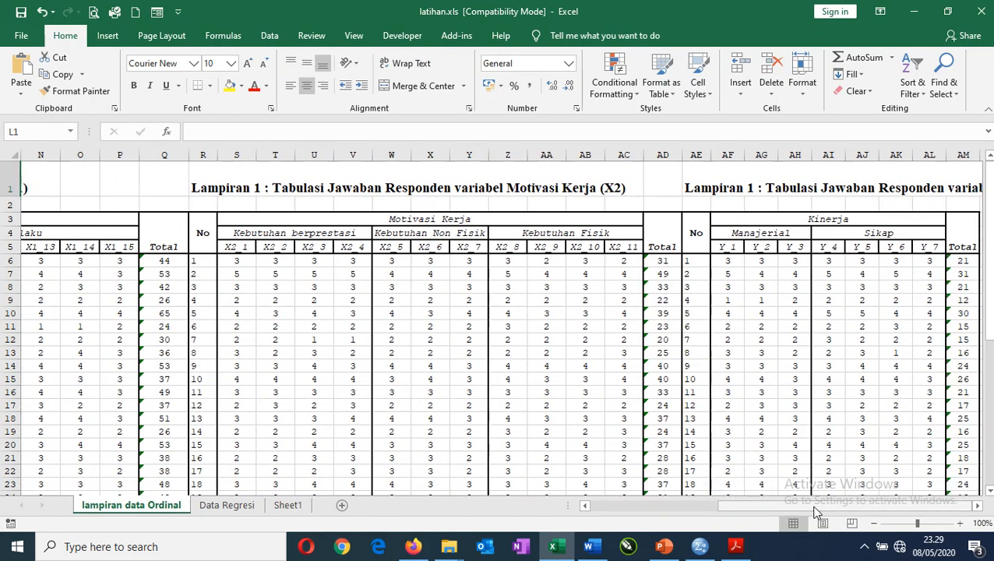
Examine the three Lampiran 1 respondent tables and how the X1 item codes are grouped under the Gaya Kepemimpinan indicators.
left_click(979, 506)
left_click(979, 506)
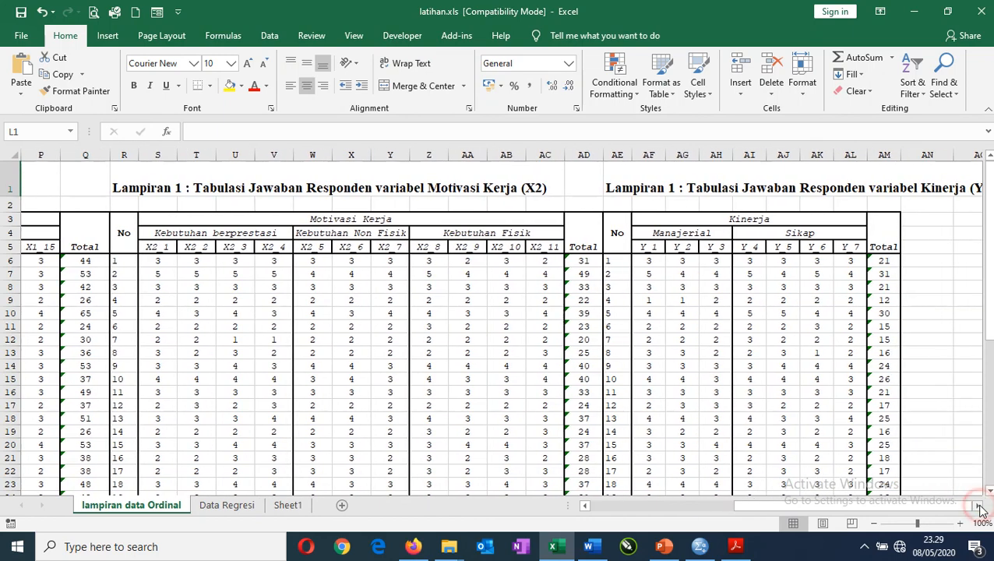
left_click_drag(920, 510, 591, 508)
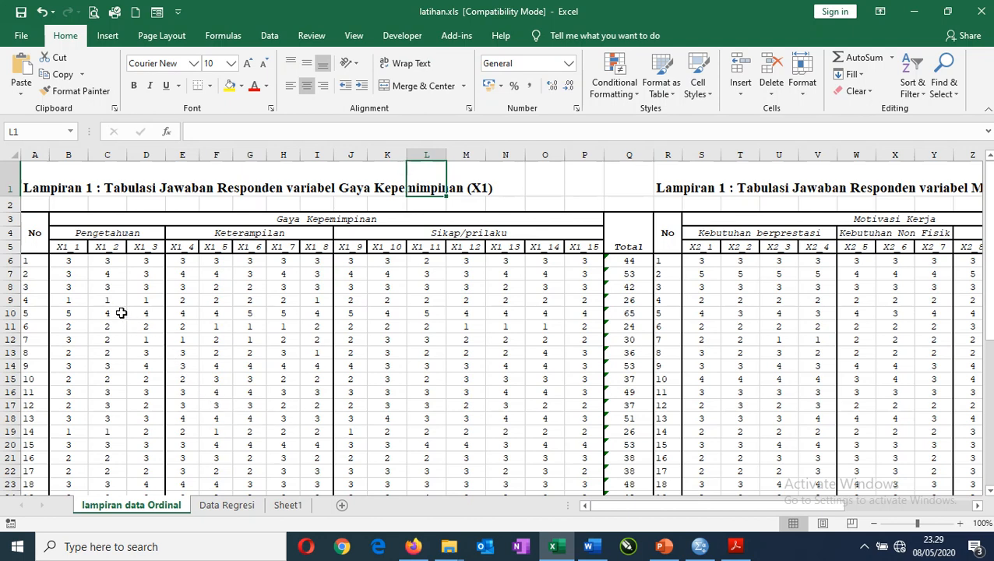
left_click(76, 262)
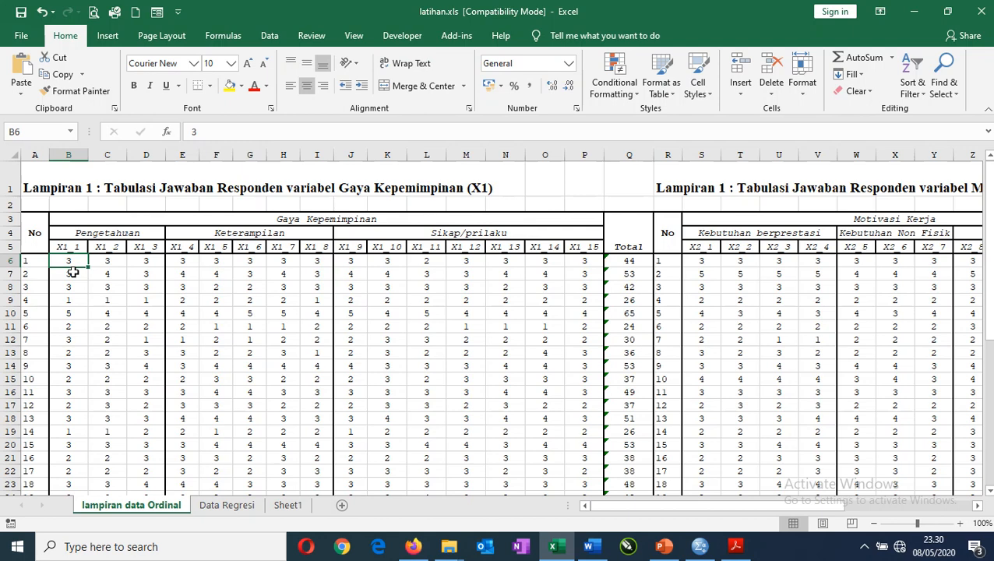
left_click(113, 236)
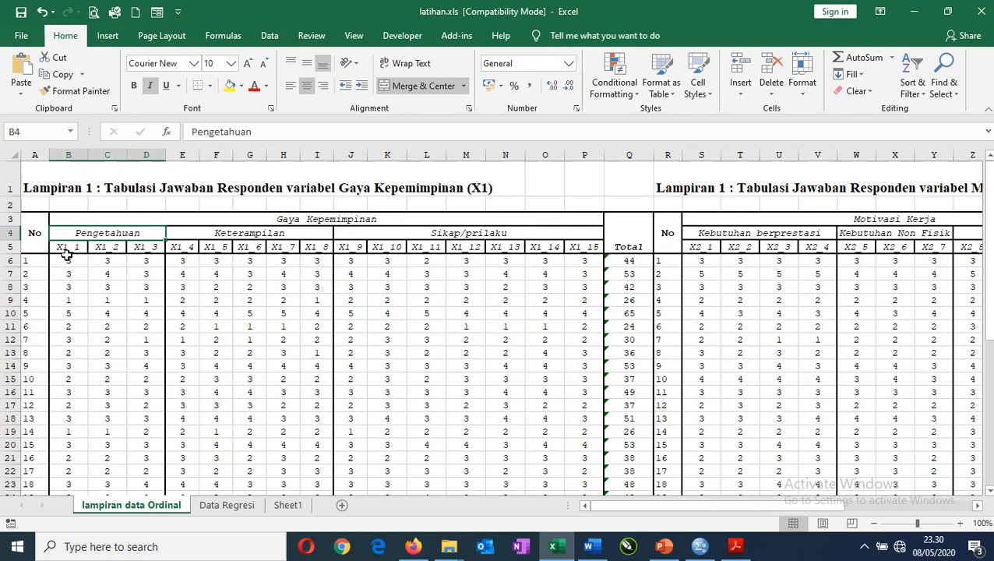
left_click(147, 248)
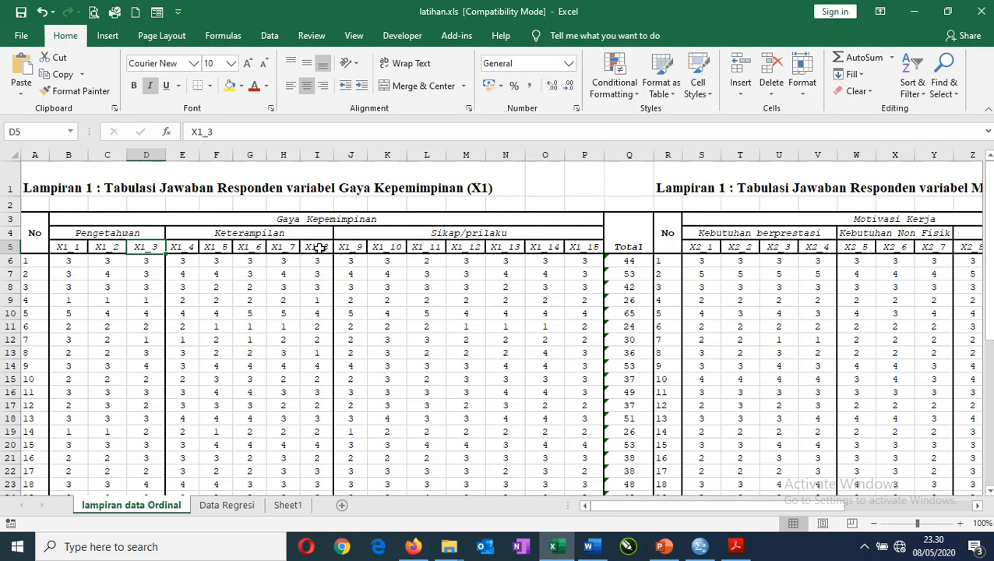
left_click(310, 298)
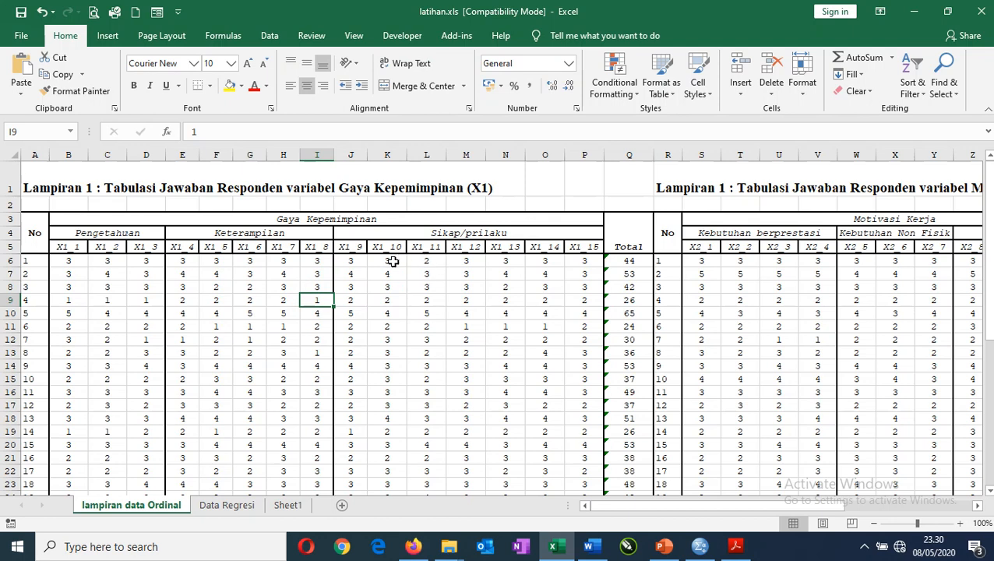
left_click(350, 248)
left_click(387, 247)
left_click(425, 247)
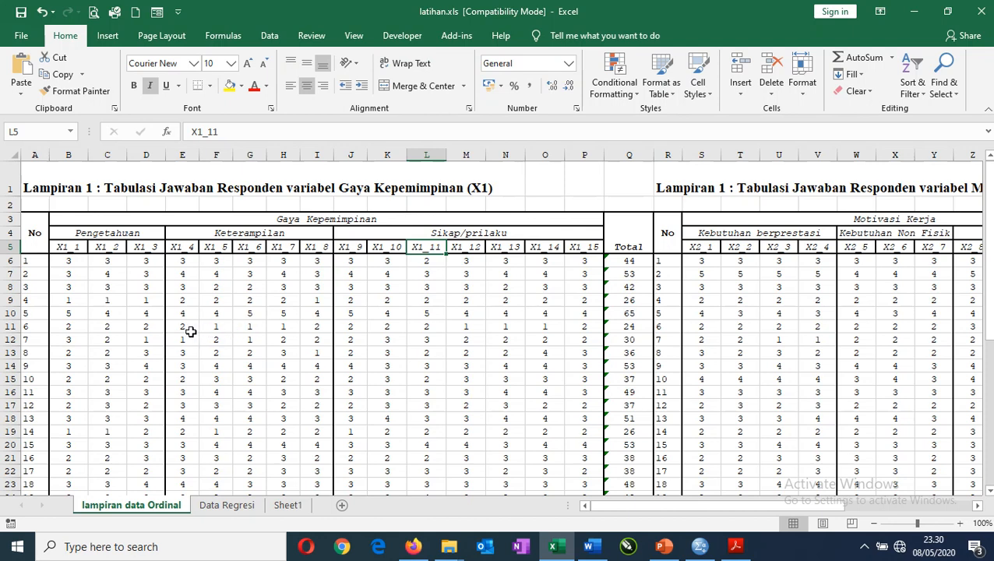
Copy all respondents' answers for items X1_1 to X1_15, cells B6 to P45, without the headers and the Total column.
left_click(70, 265)
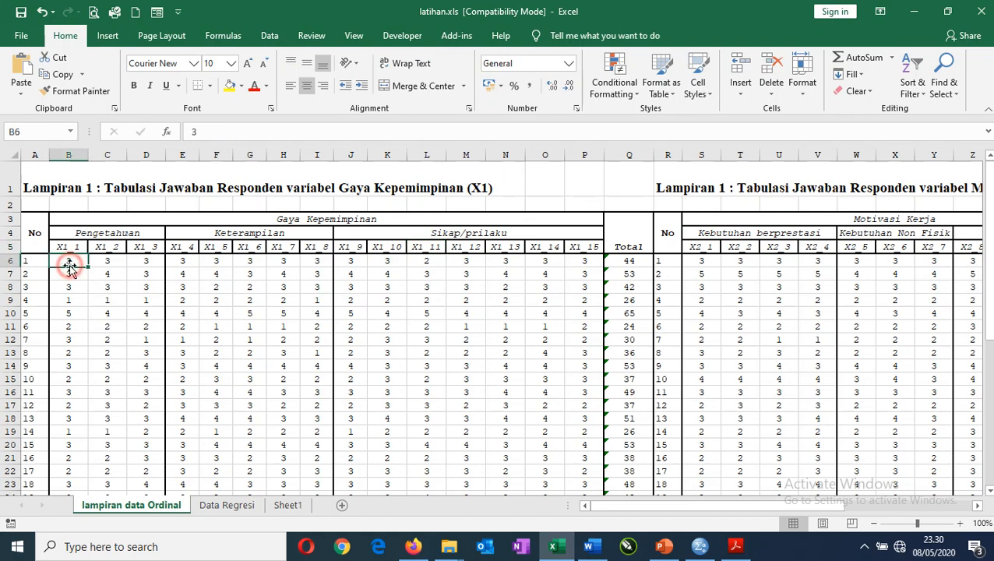
scroll(72, 277, "down", 11)
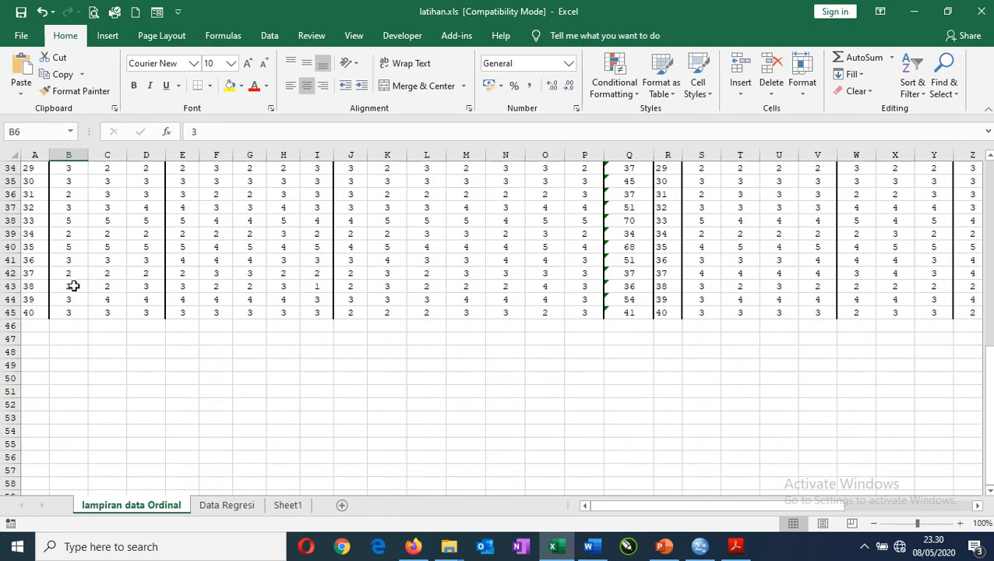
scroll(73, 287, "up", 1)
scroll(74, 288, "up", 1)
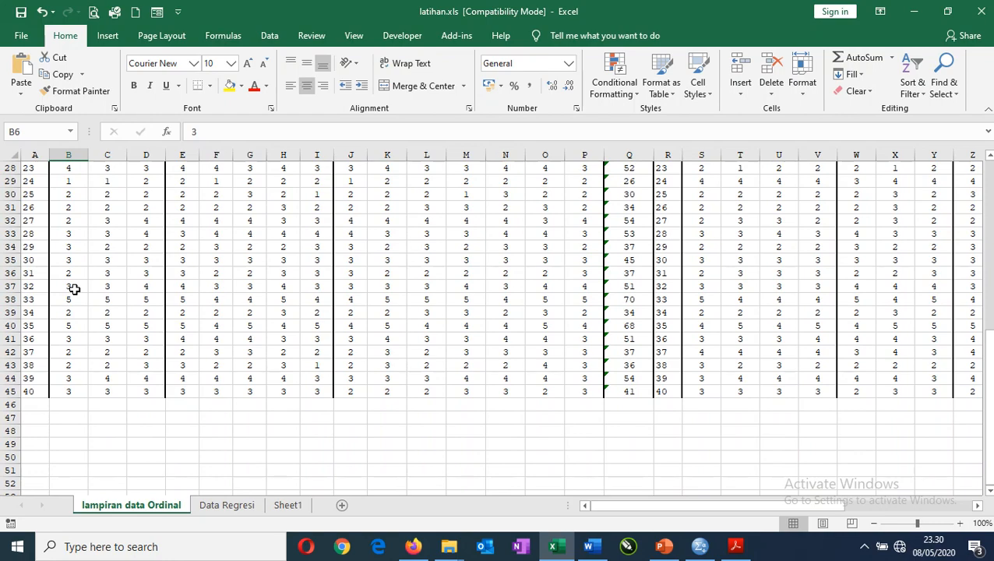
scroll(74, 288, "up", 9)
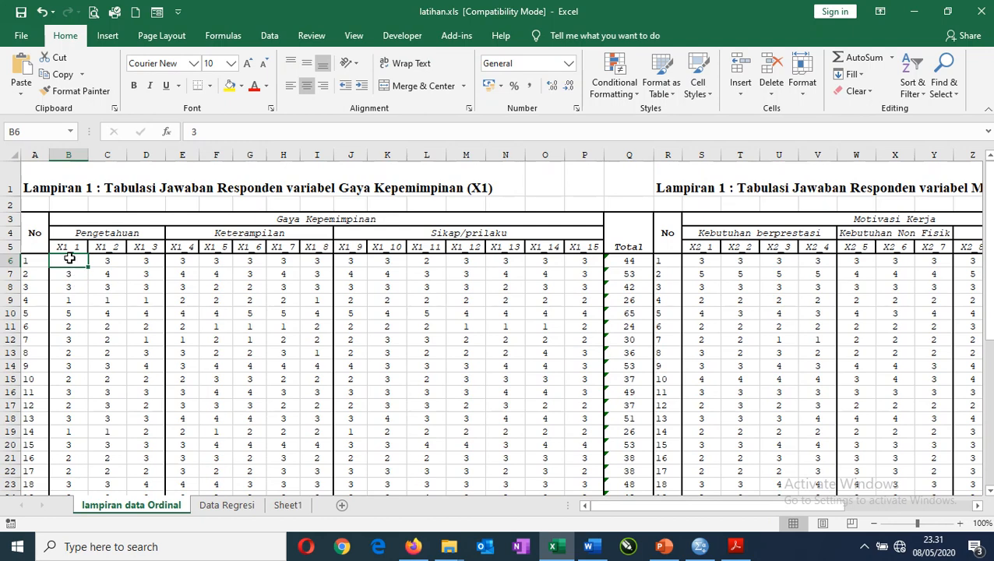
left_click_drag(69, 259, 585, 452)
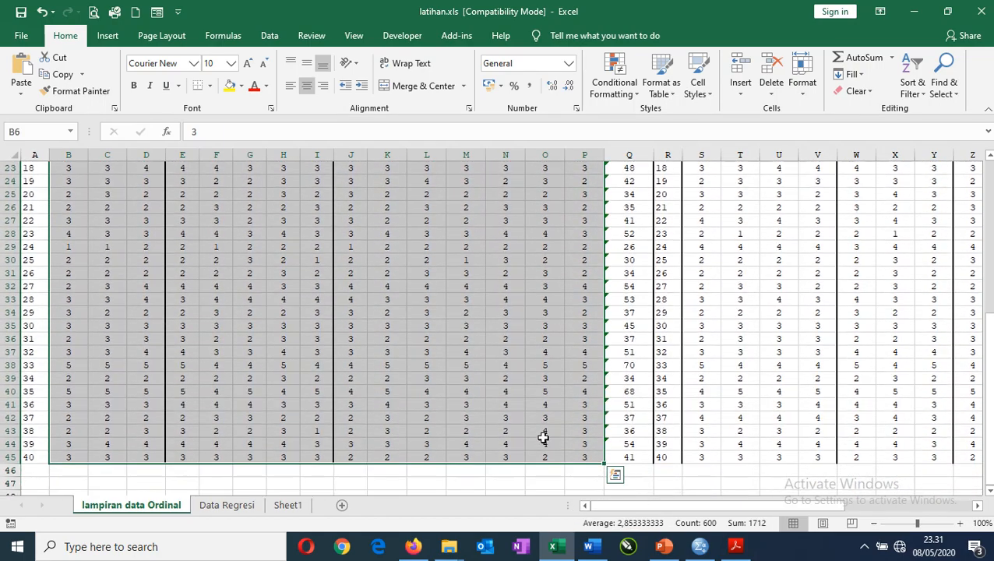
key("ctrl+c")
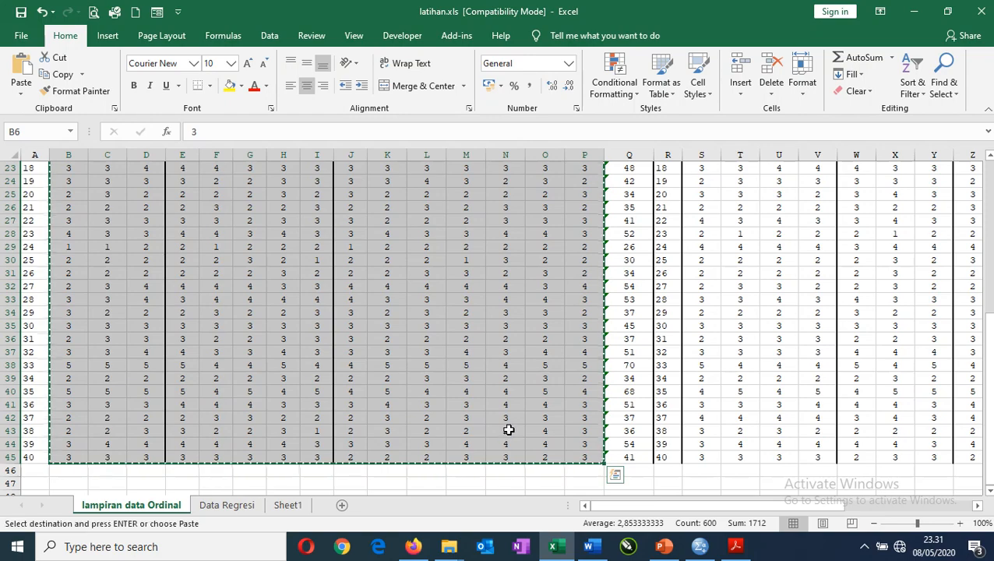
Switch to SPSS and paste the copied answers into the empty data sheet, starting at the first case of the first variable.
left_click(698, 546)
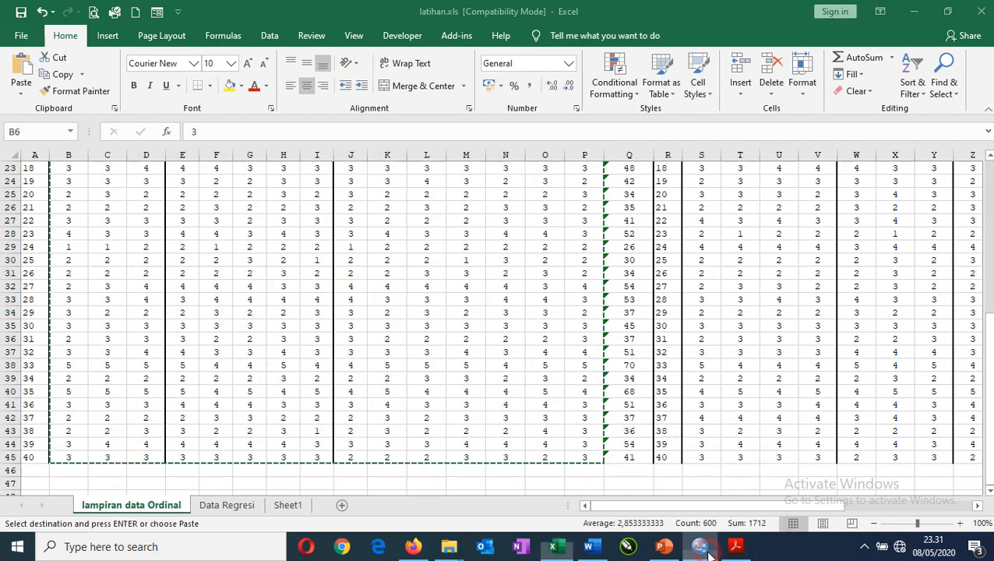
left_click(101, 112)
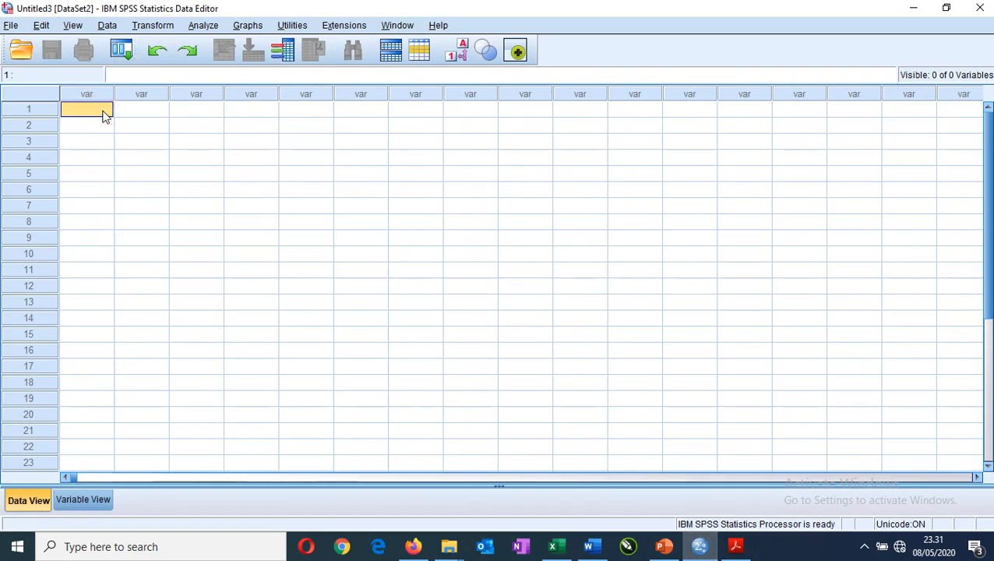
key("ctrl+v")
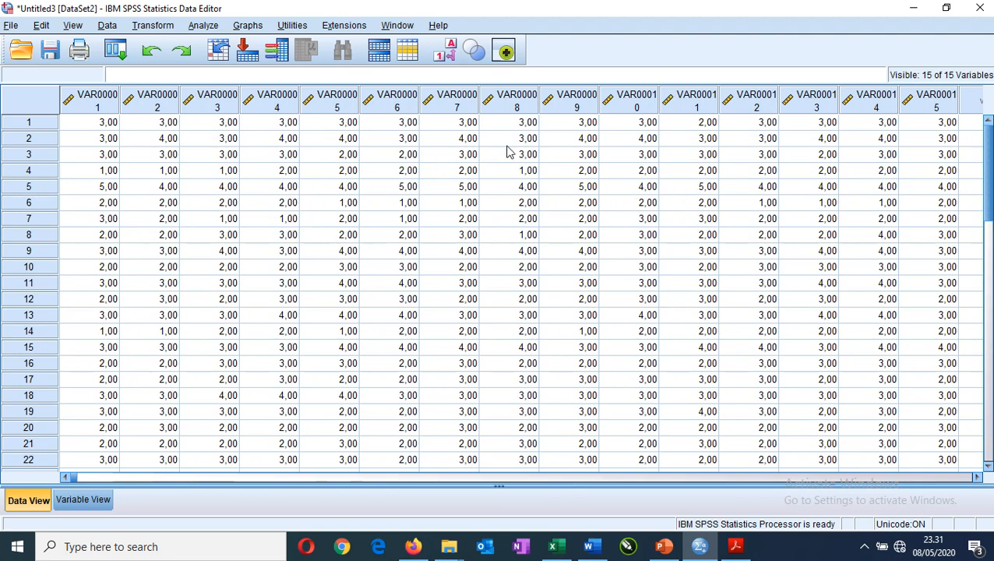
Show the variable definitions, check the item codes in the Excel sheet, and return to SPSS to rename the first variable X1_1.
left_click(84, 500)
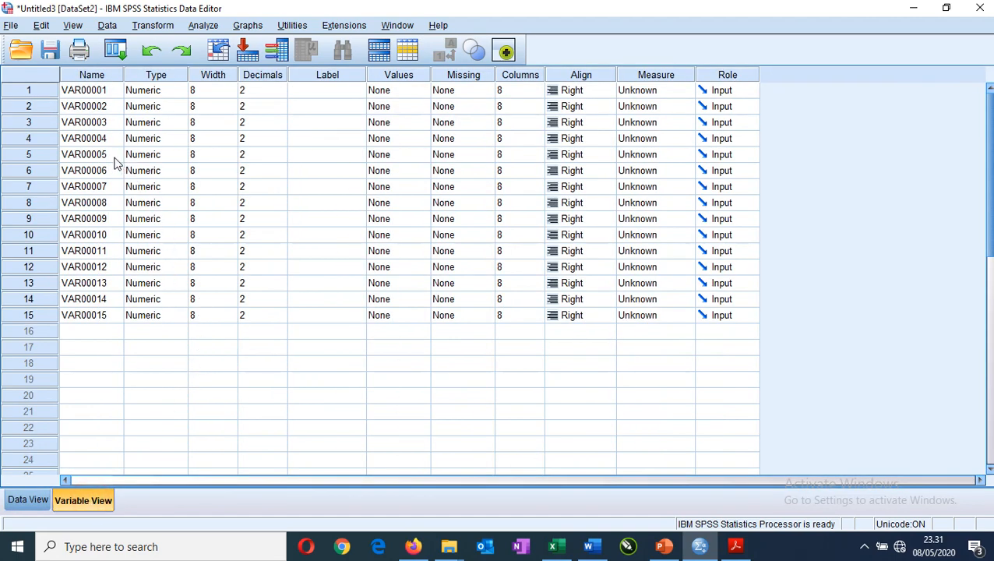
left_click(557, 548)
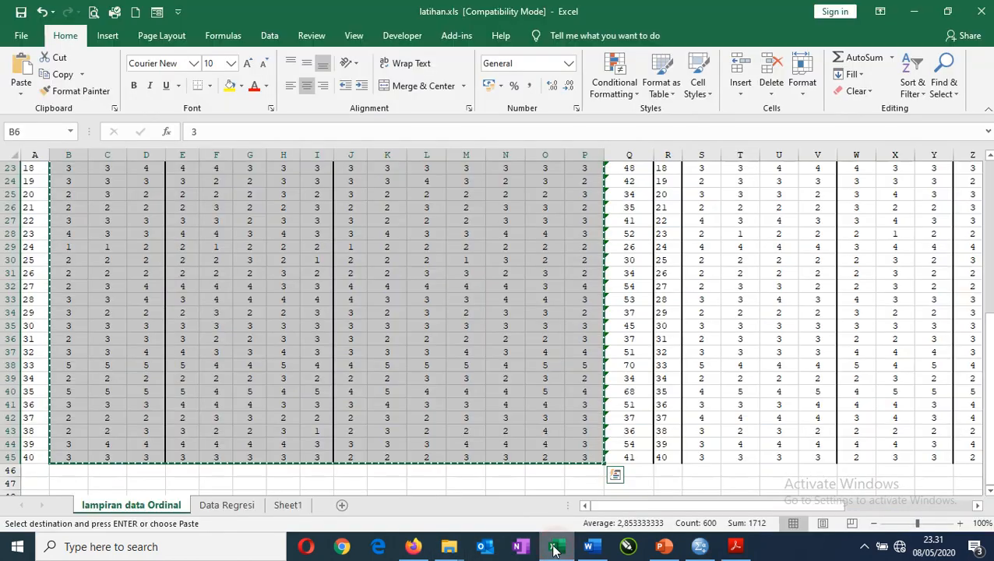
scroll(373, 333, "up", 5)
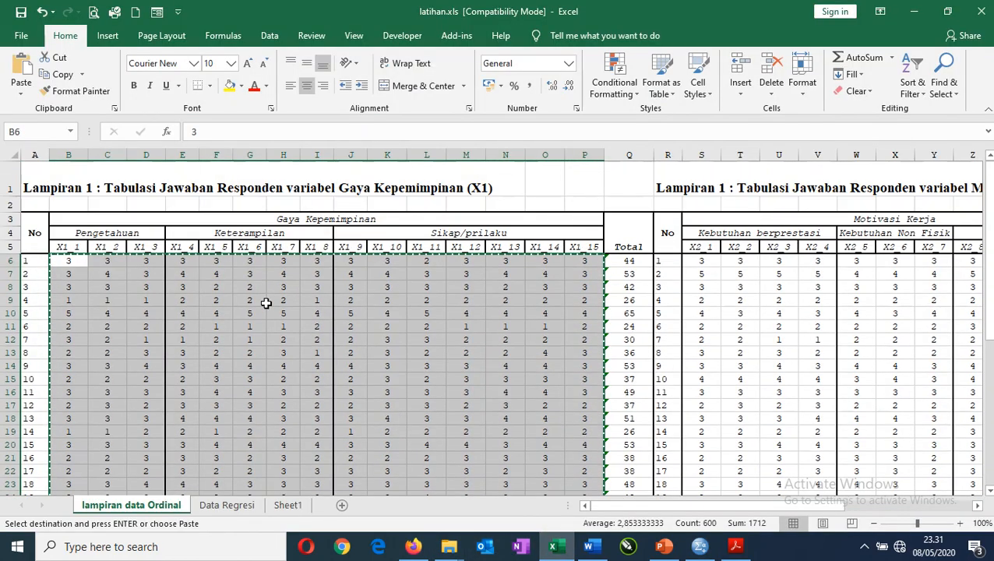
left_click(180, 288)
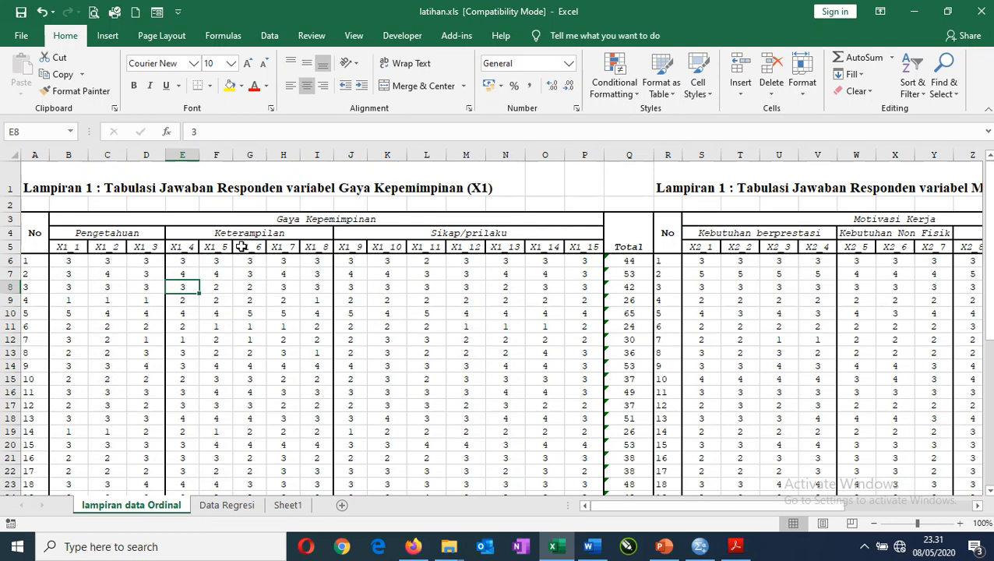
left_click(75, 262)
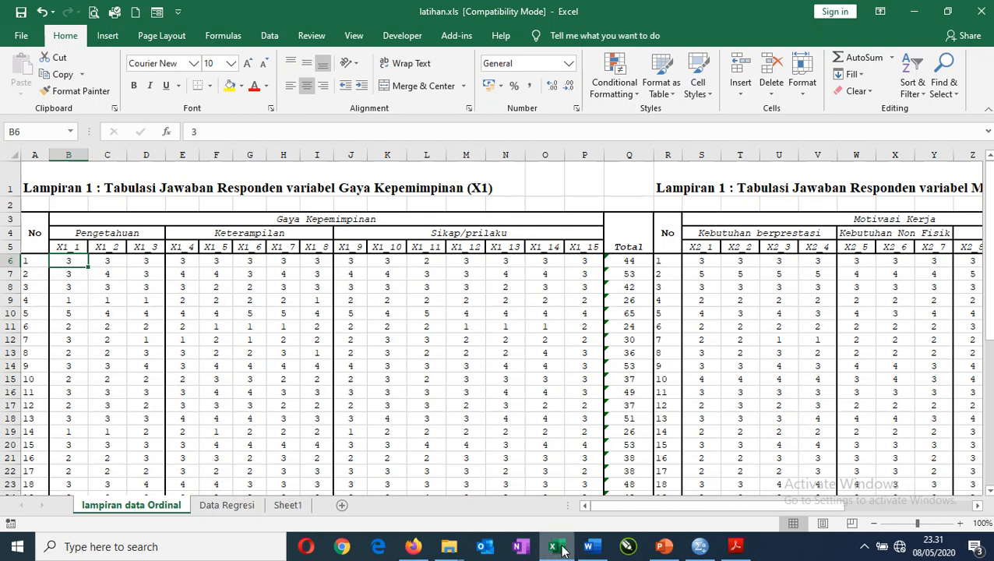
left_click(701, 548)
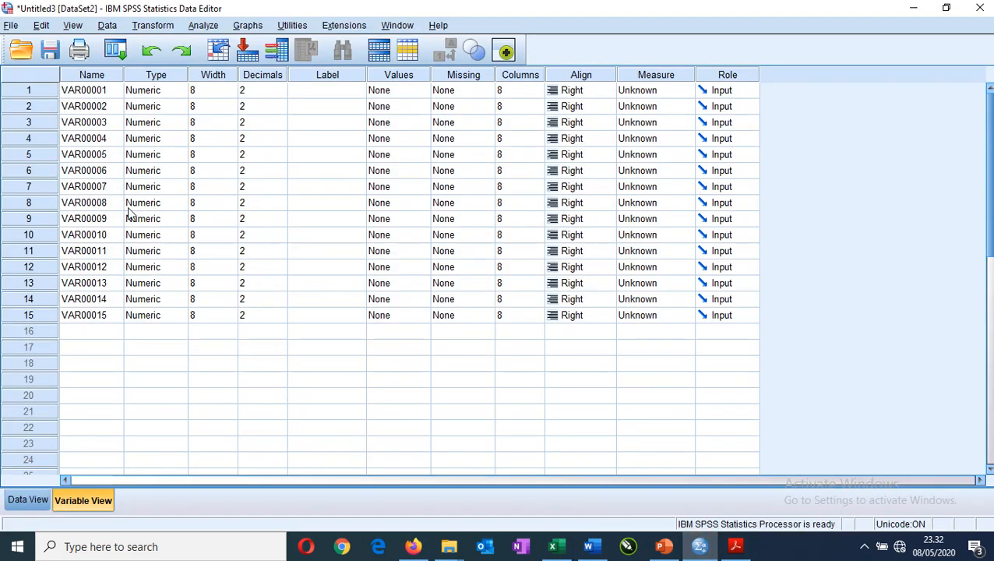
left_click(107, 91)
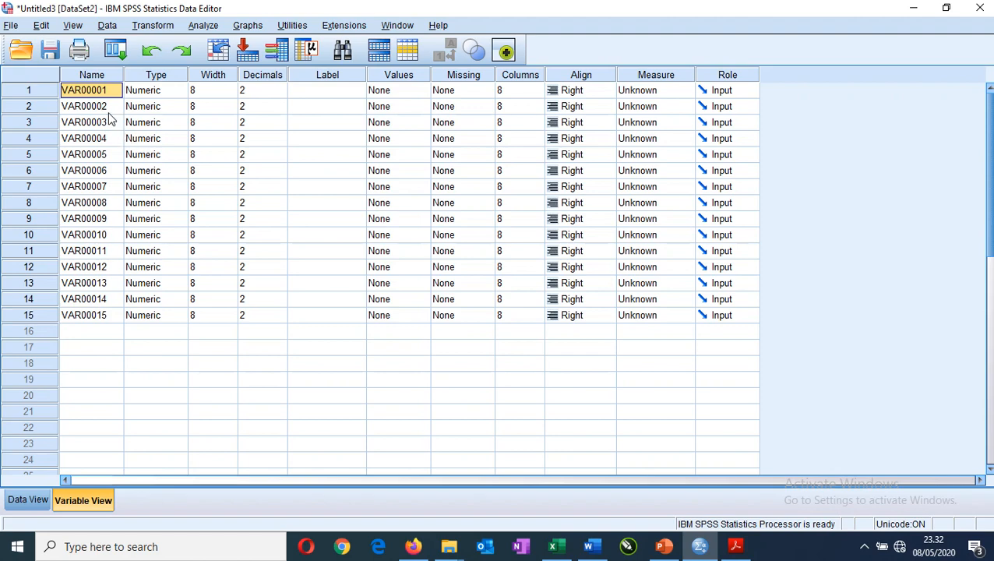
key("F2")
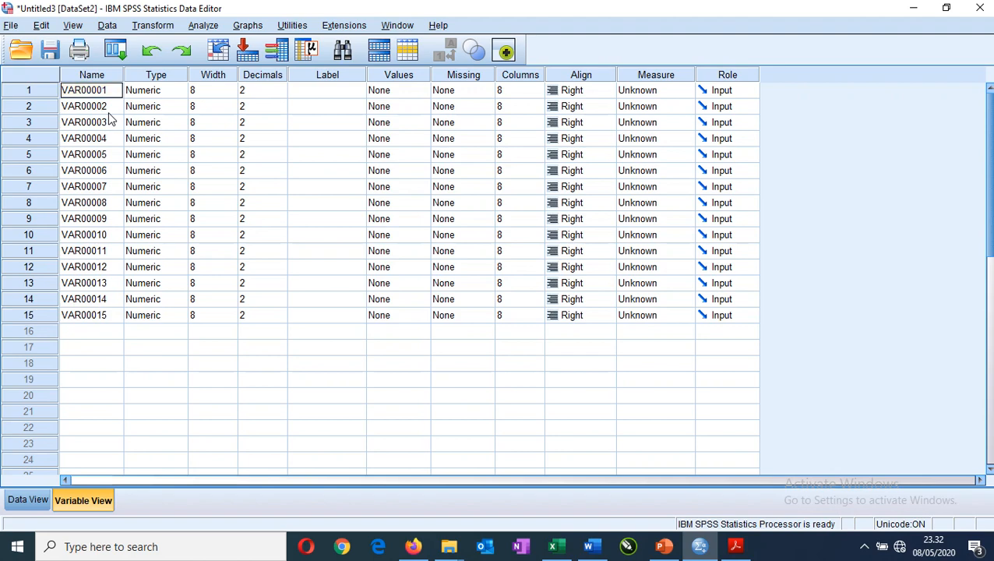
type("x")
key("Return")
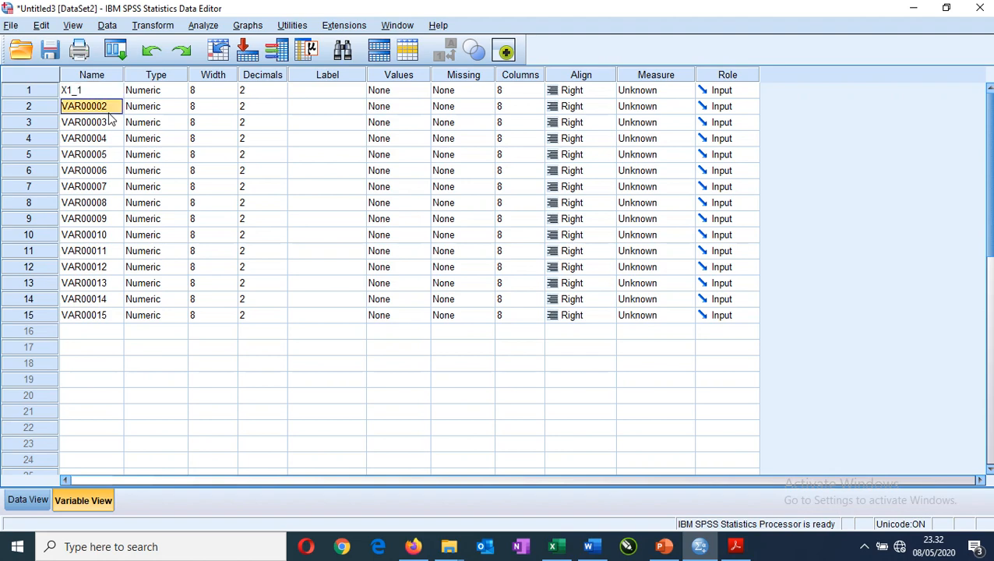
Rename the second, third and fourth variables as X1_2, X1_3 and X1_4.
type("X")
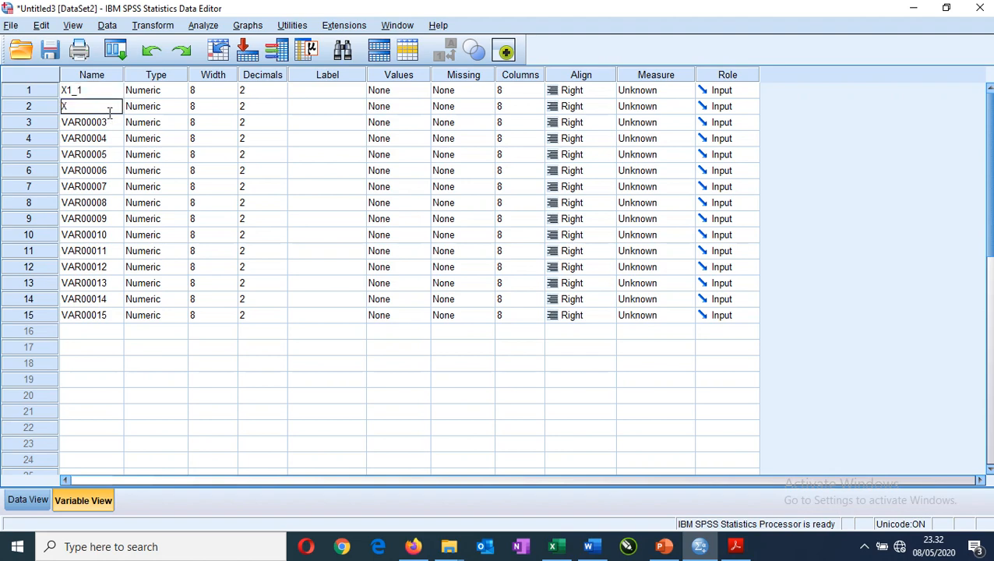
type("1_2")
key("Return")
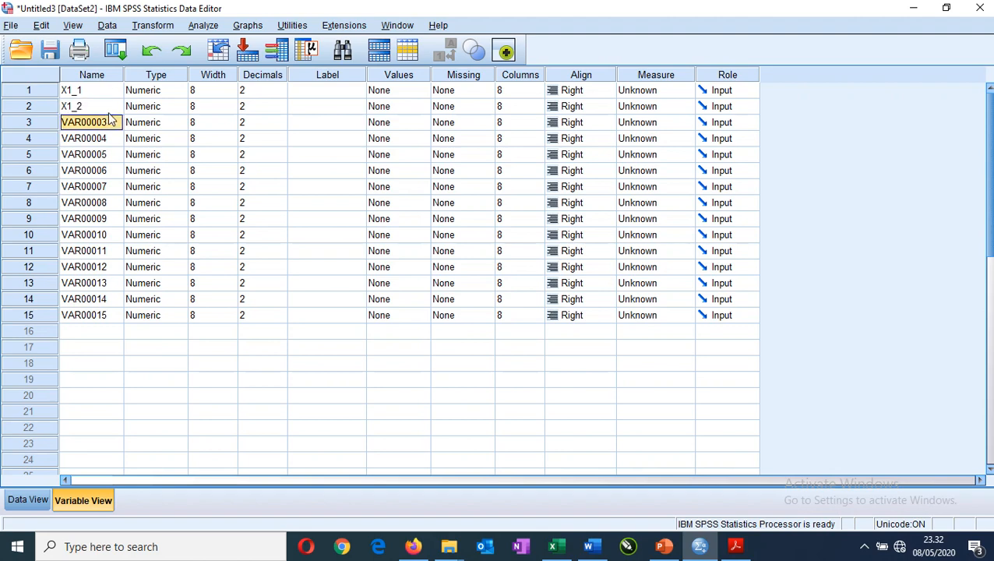
type("X1_3")
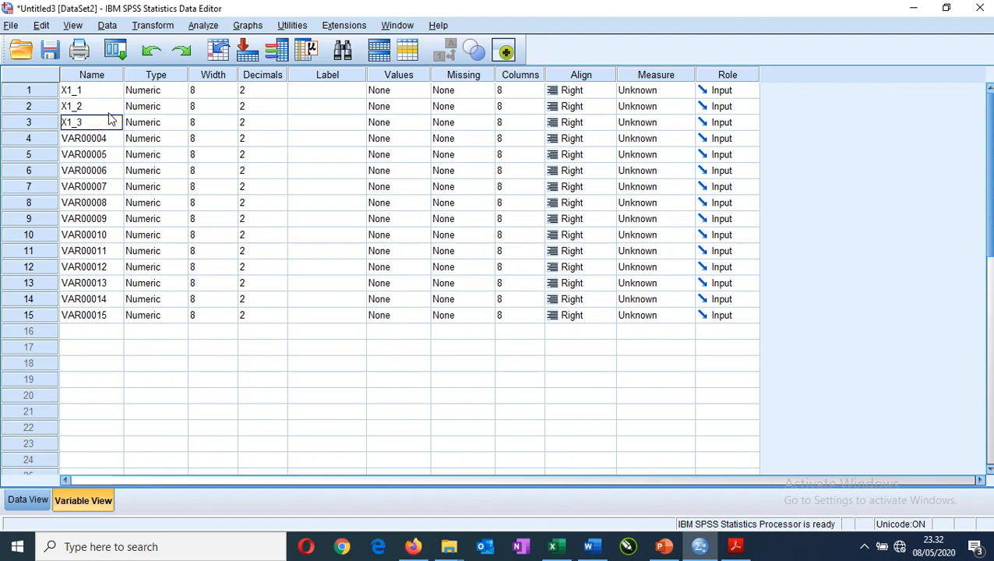
key("Return")
type("X1_4")
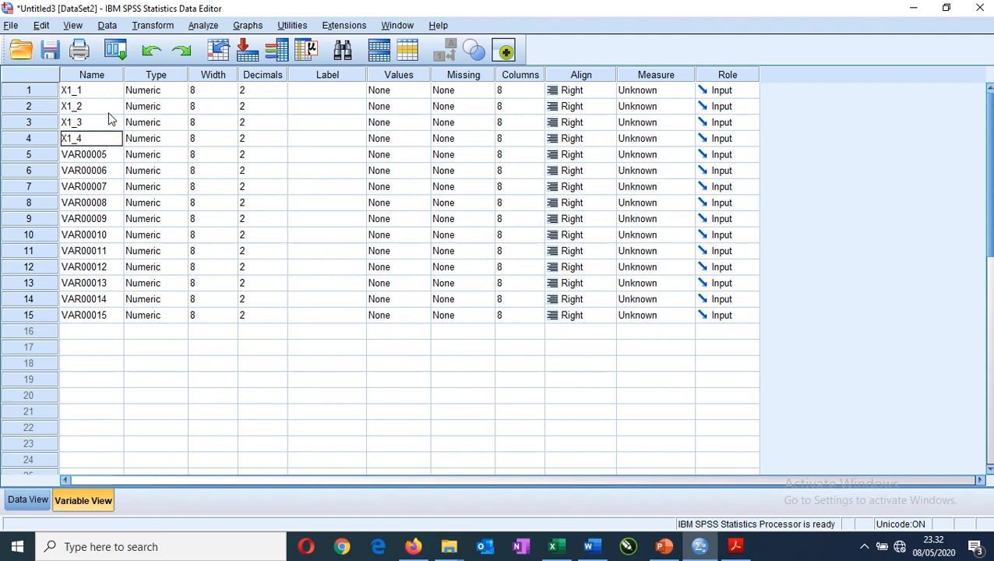
key("Return")
Rename the fifth, sixth and seventh variables as X1_5, X1_6 and X1_7.
type("X1")
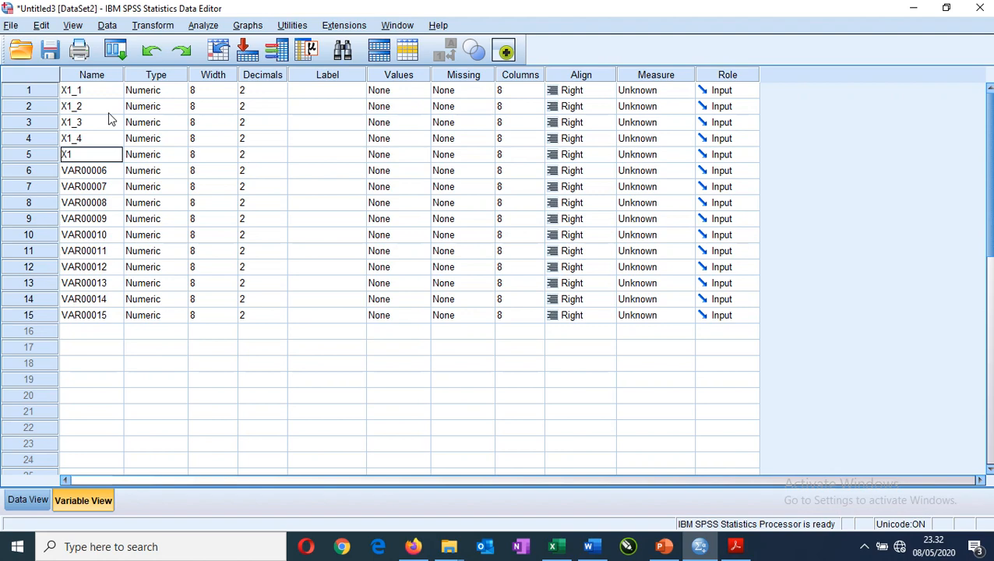
type("_5")
key("Return")
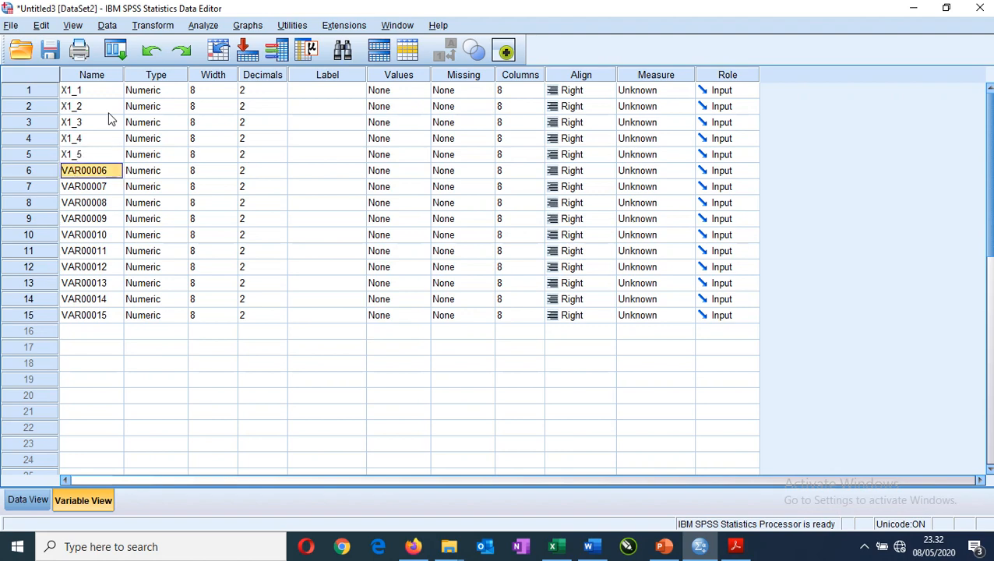
type("X1_6")
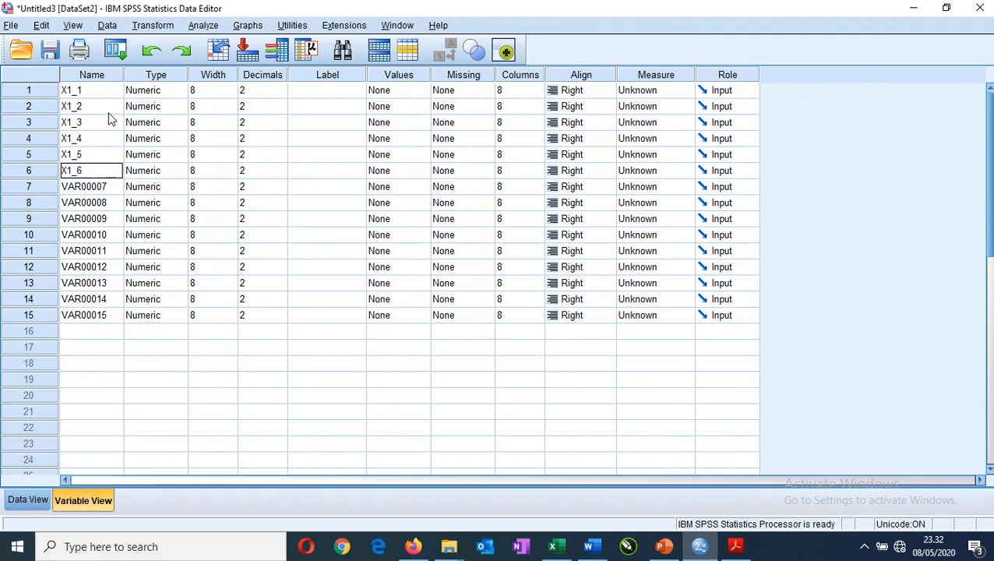
key("Return")
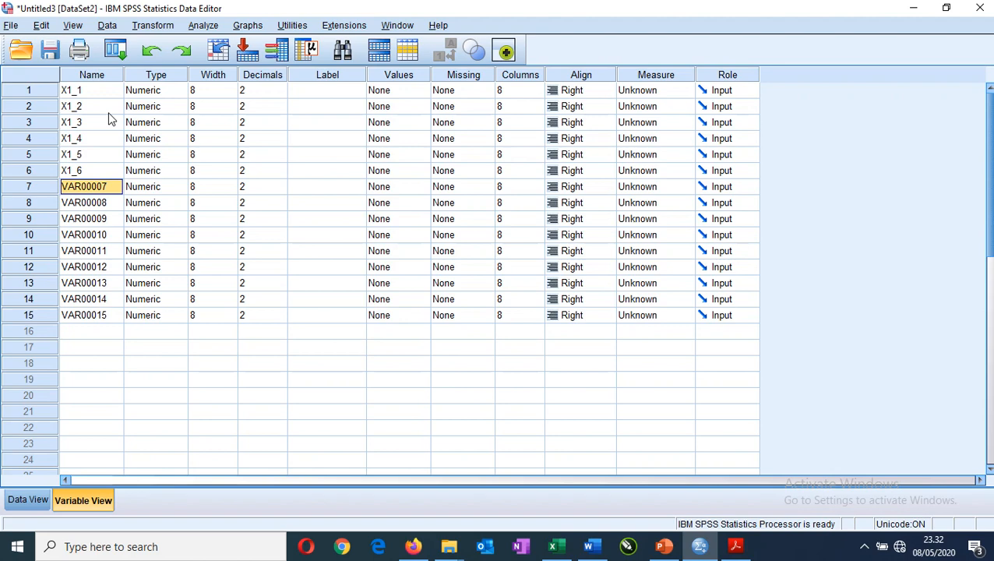
type("X1_")
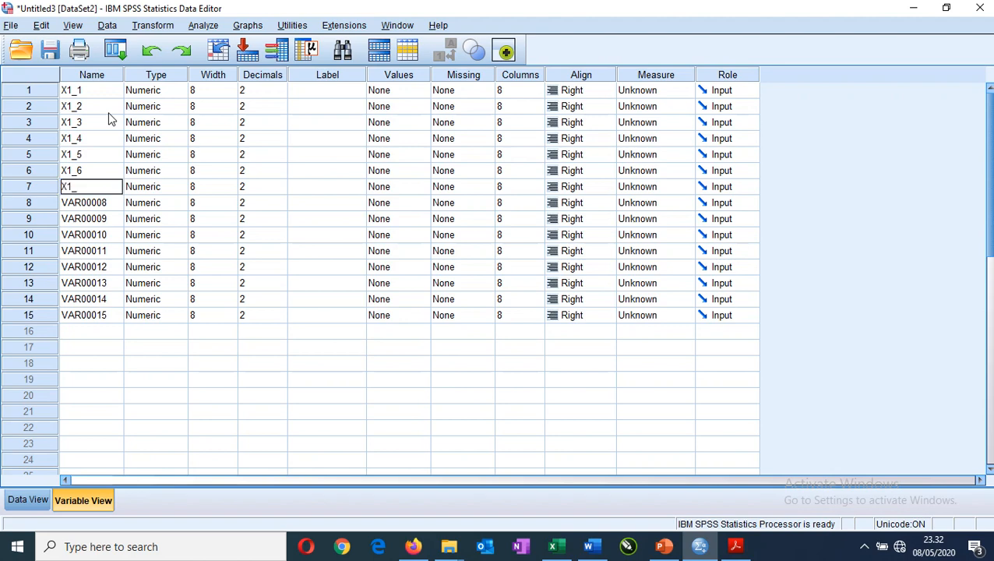
type("7")
key("Return")
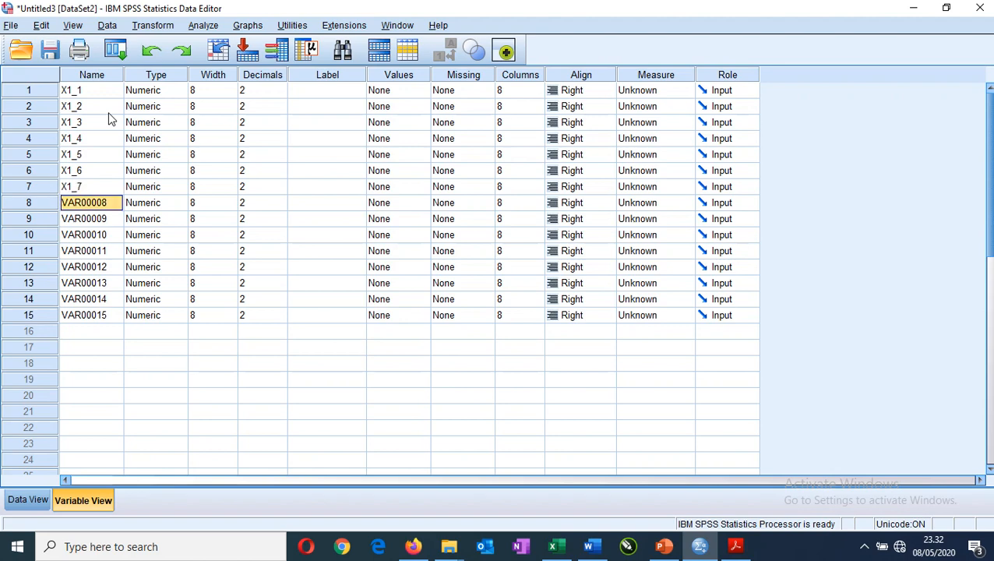
Rename the eighth and ninth variables as X1_8 and X1_9.
type("X1_8")
key("Return")
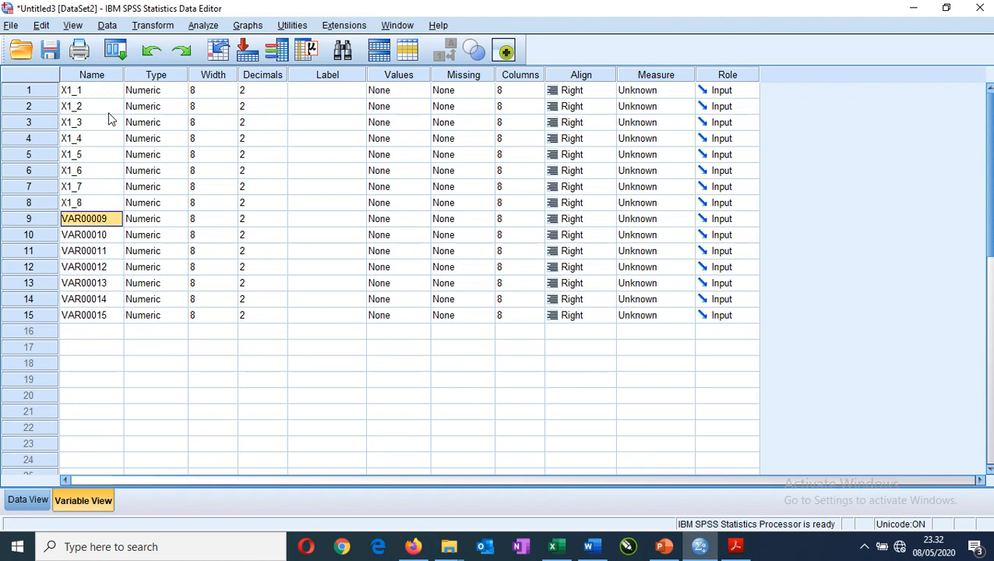
type("X")
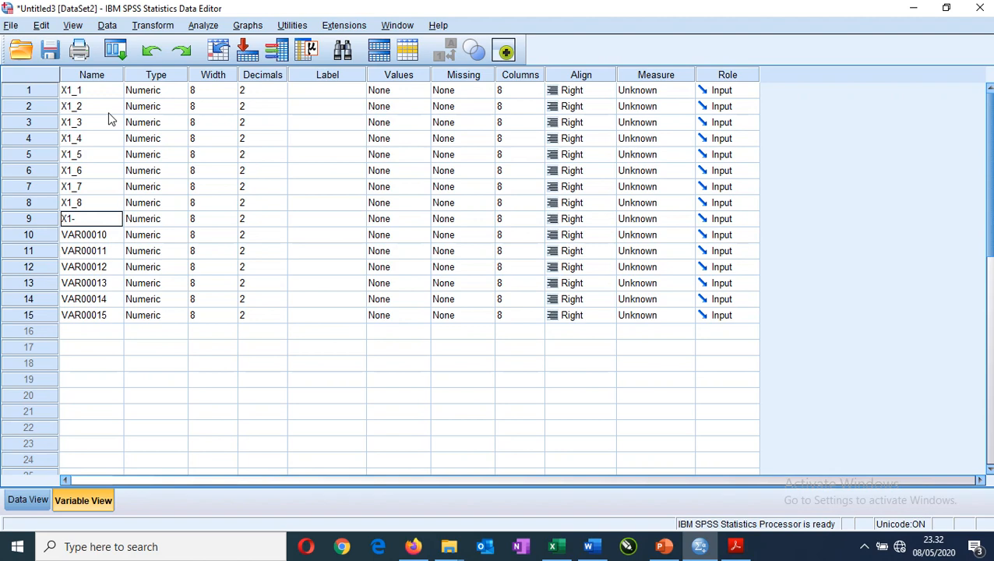
type("1_9")
key("Return")
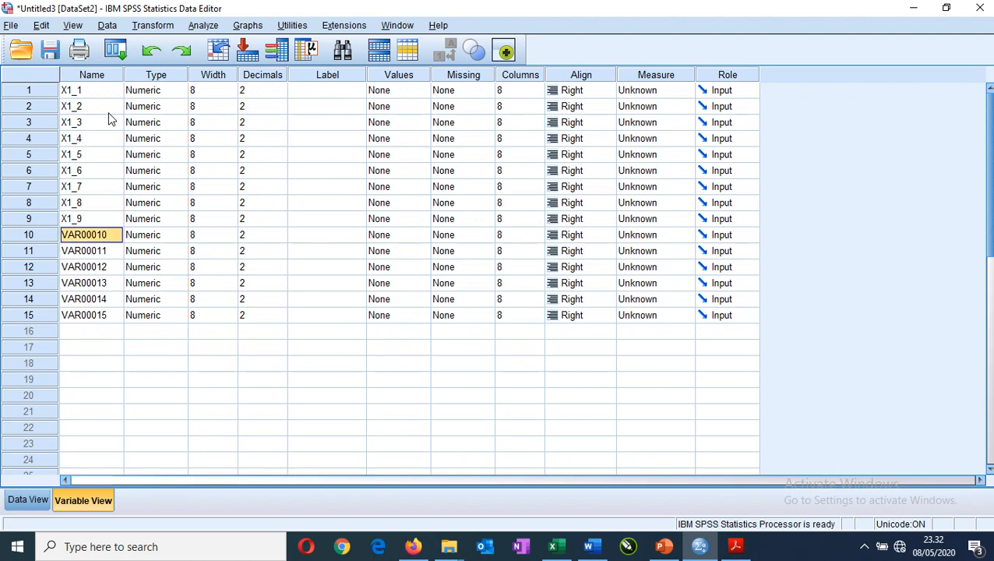
Rename the tenth and eleventh variables as X1_10 and X1_11.
type("X1")
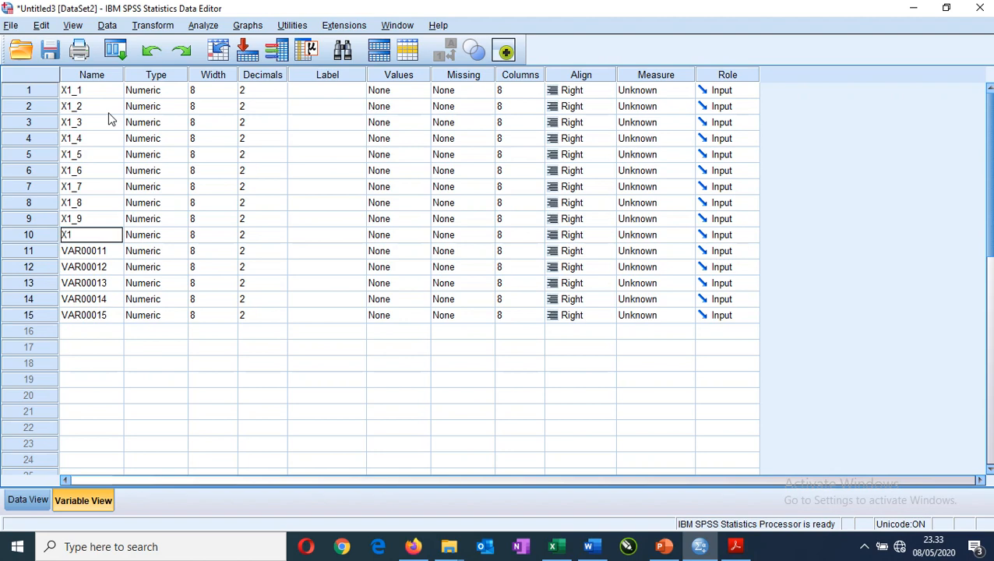
type("_10")
key("Return")
type("X")
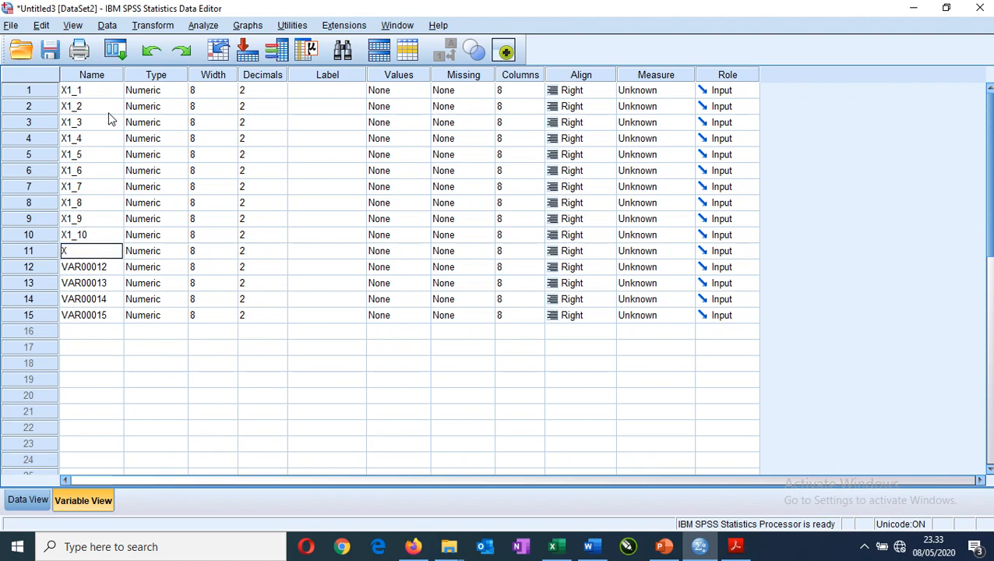
type("1_11")
key("Return")
Rename the twelfth and thirteenth variables as X1_12 and X1_13.
type("X")
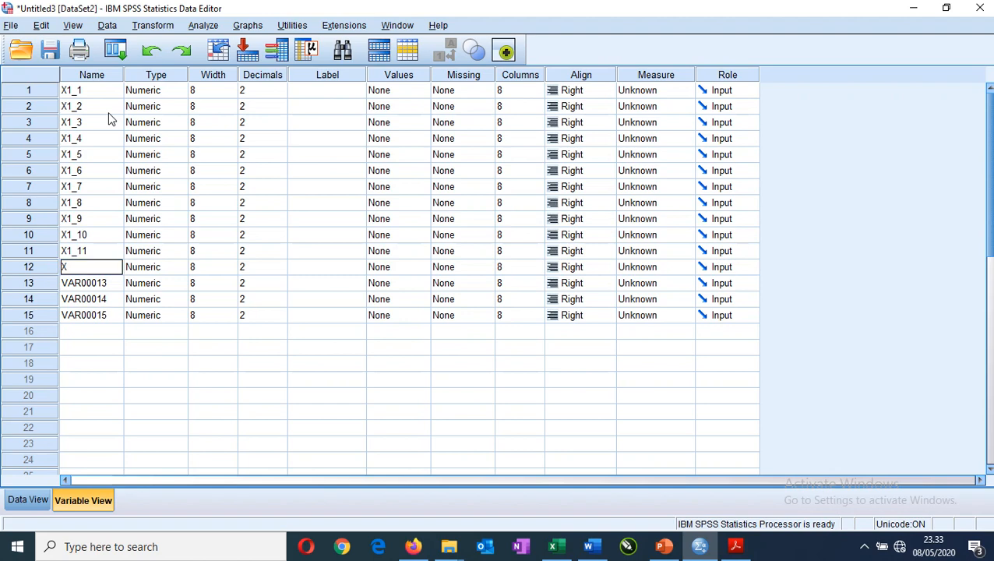
type("1_12")
key("Return")
type("X")
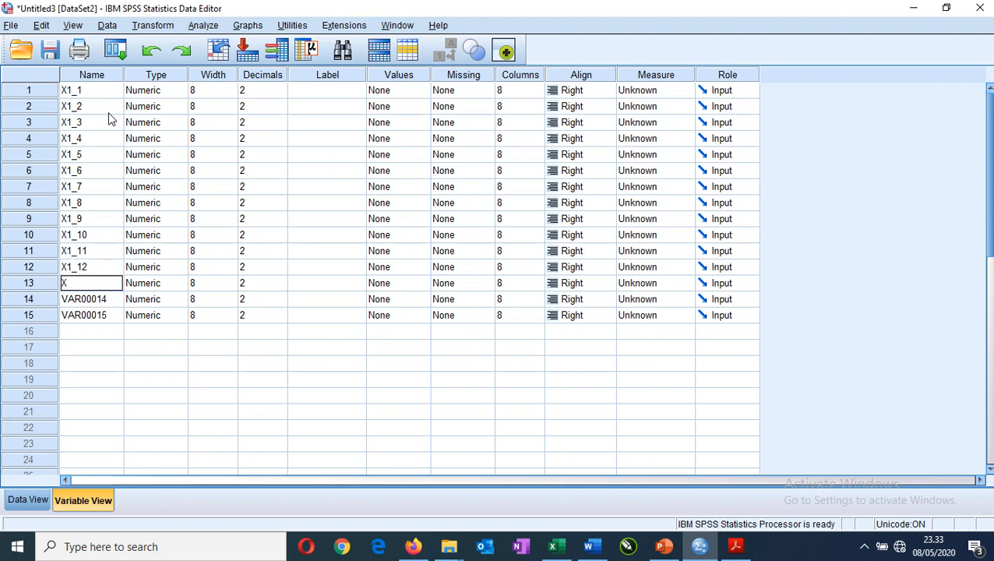
type("1_13")
key("Return")
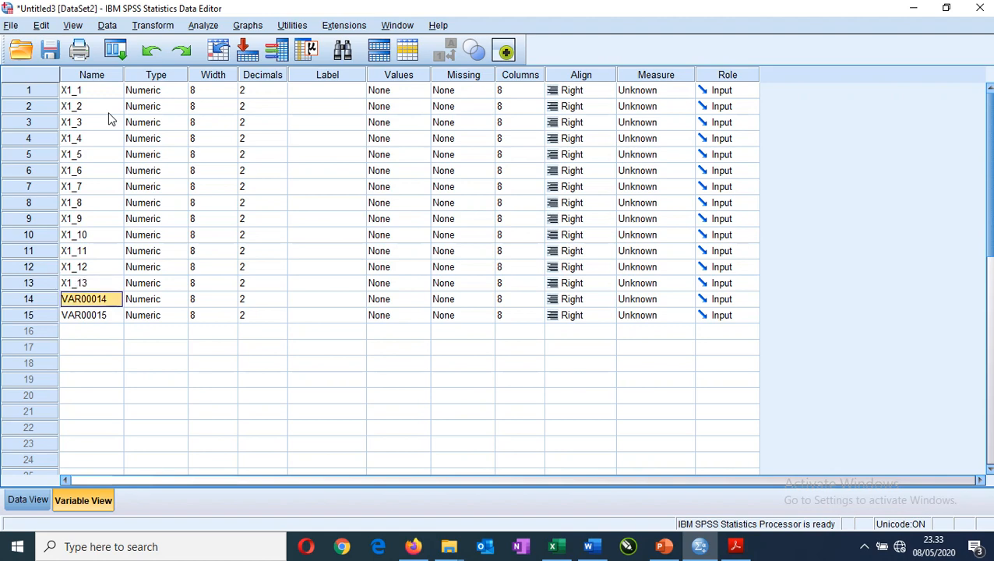
Rename the last two variables as X1_14 and X1_15.
type("X1")
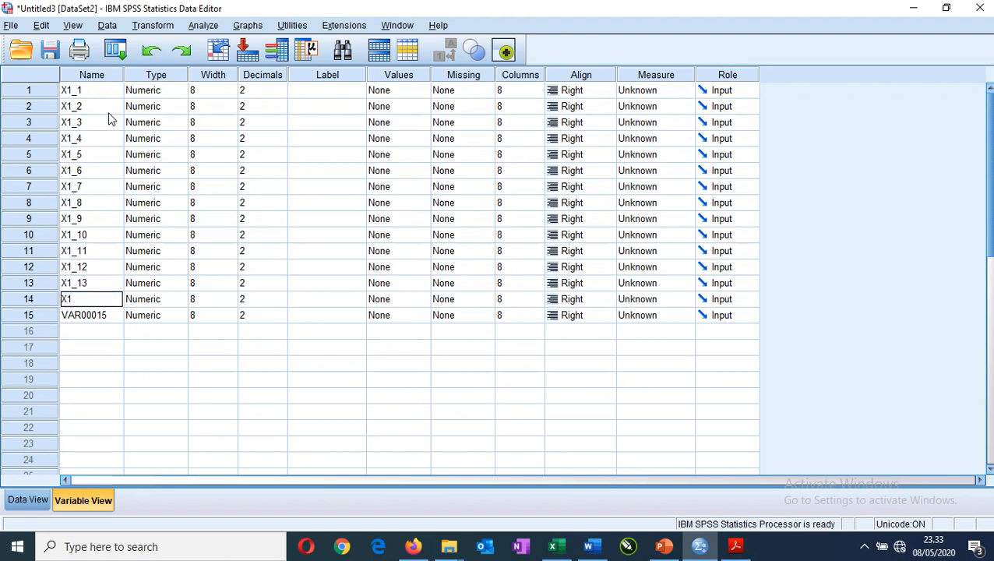
type("_14")
key("Return")
type("X1")
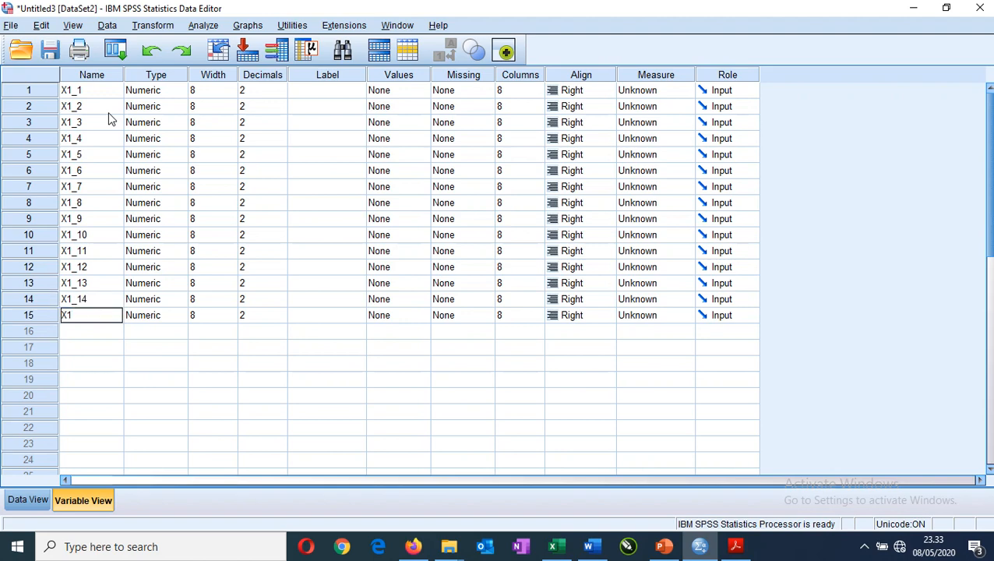
type("_15")
Set the number of decimals to 0 for all fifteen variables, X1_1 through X1_15.
left_click(279, 96)
left_click(280, 98)
left_click(281, 98)
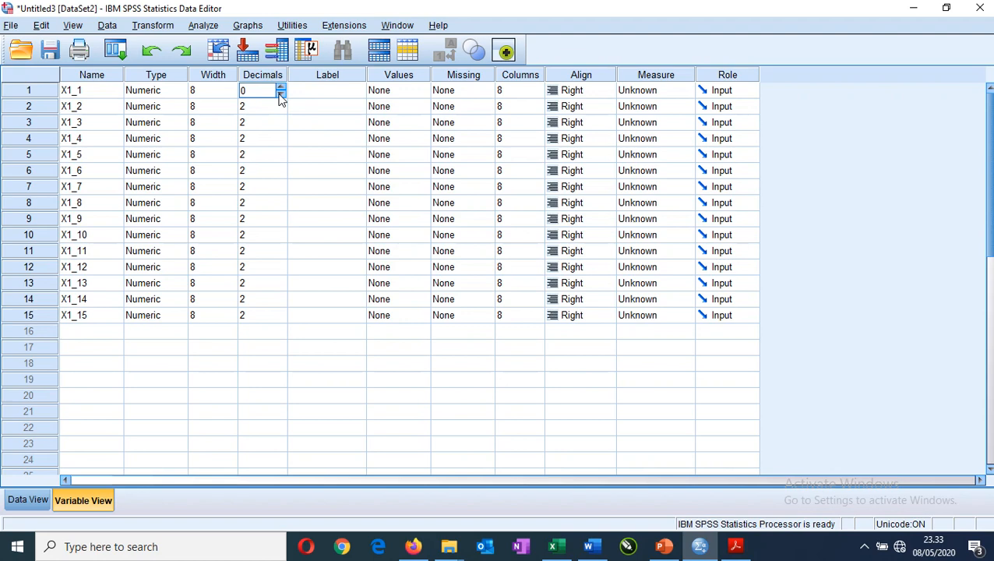
key("Return")
type("0")
key("Return")
type("0")
key("Return")
type("0")
key("Return")
type("0")
type("0 0 0 0 0 0 0")
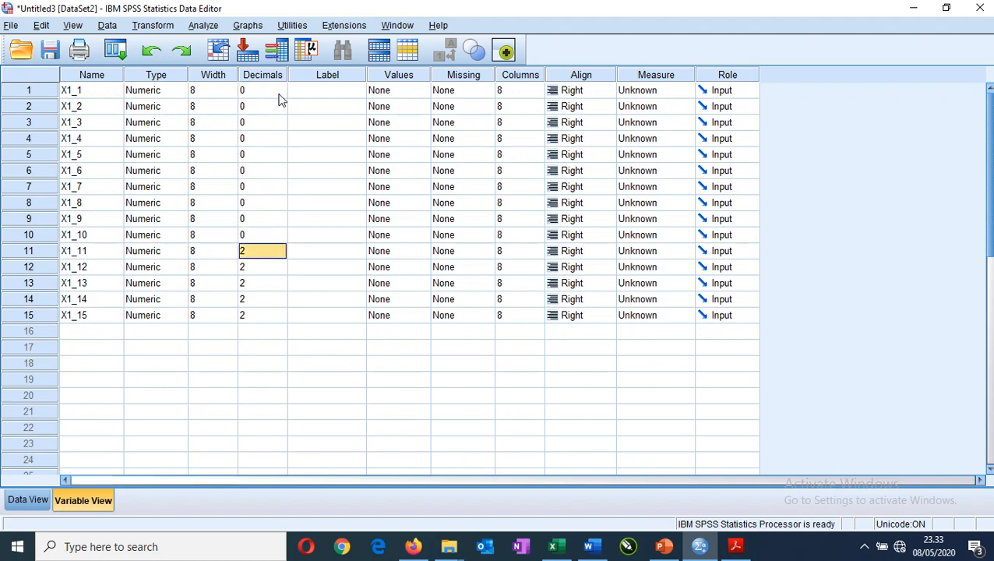
key("Return")
type("0")
key("Return")
type("0")
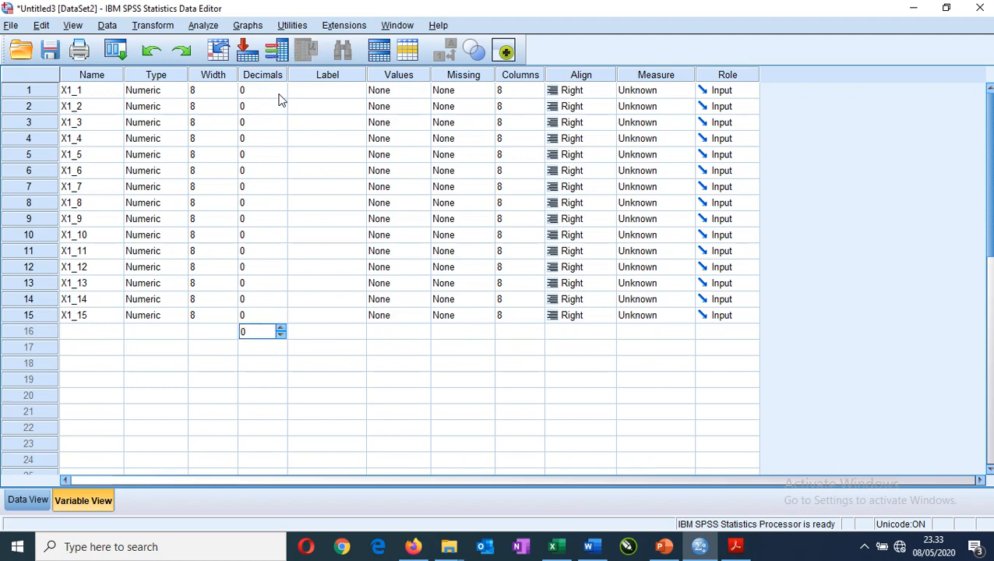
Set the measurement level of all fifteen variables, X1_1 through X1_15, to Scale.
left_click(661, 90)
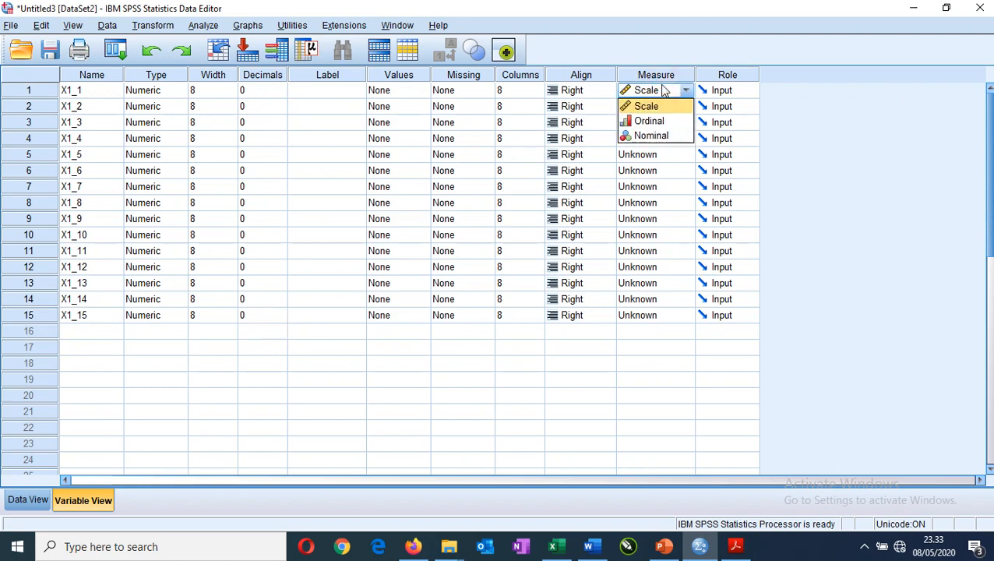
left_click(663, 90)
key("Down")
key("Down")
key("Down")
key("Down")
key("Down")
key("Down")
key("Down")
key("Down")
key("Down")
key("Down")
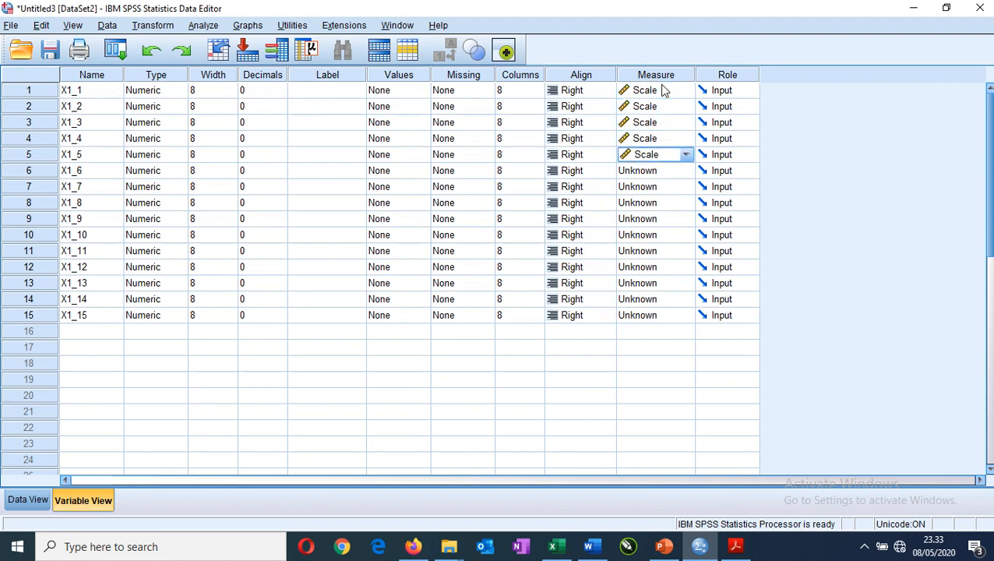
key("Down")
key("Down")
key("Down")
key("Down")
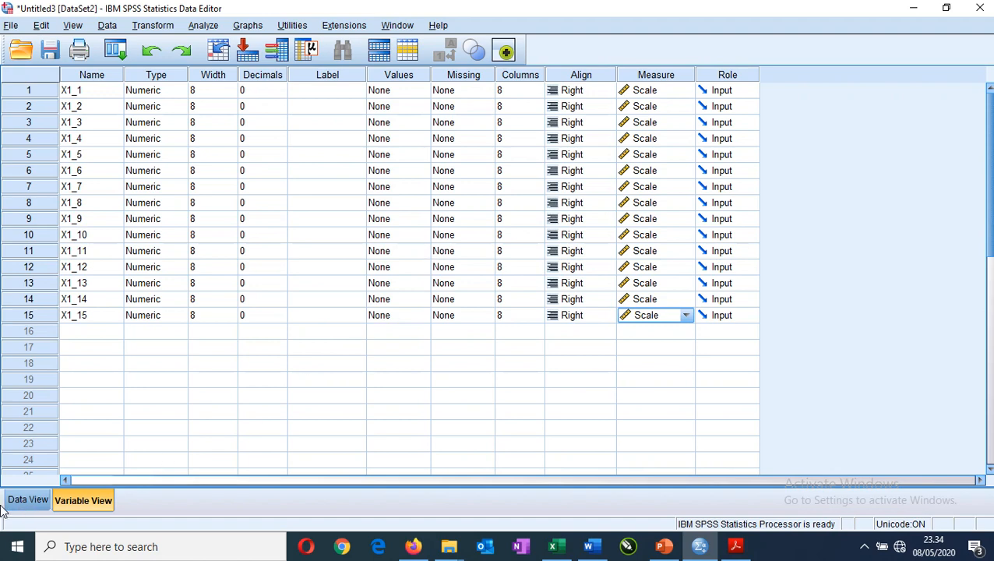
Check the answers under their new item names, look over the variable definitions, and return to the data sheet.
left_click(28, 503)
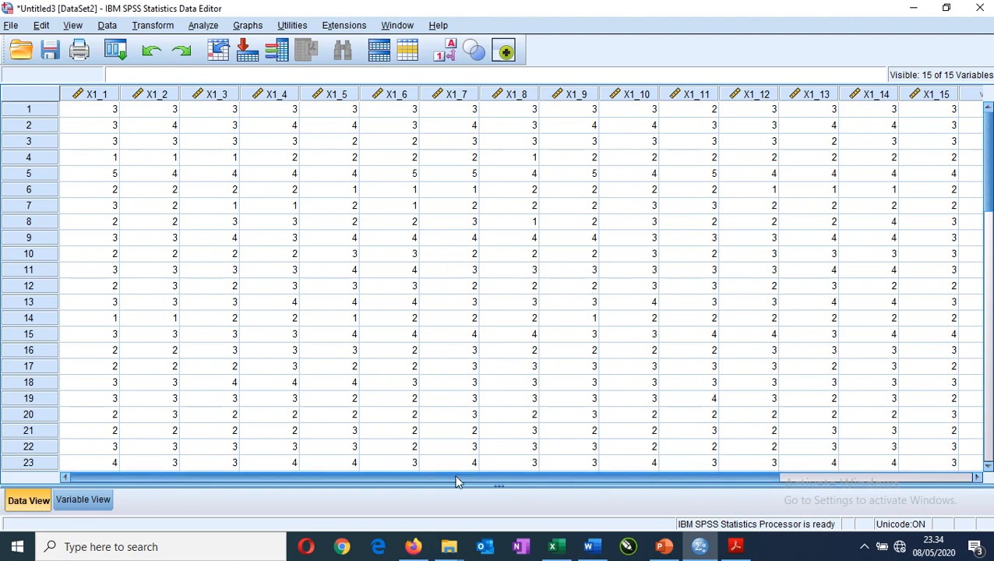
left_click(86, 502)
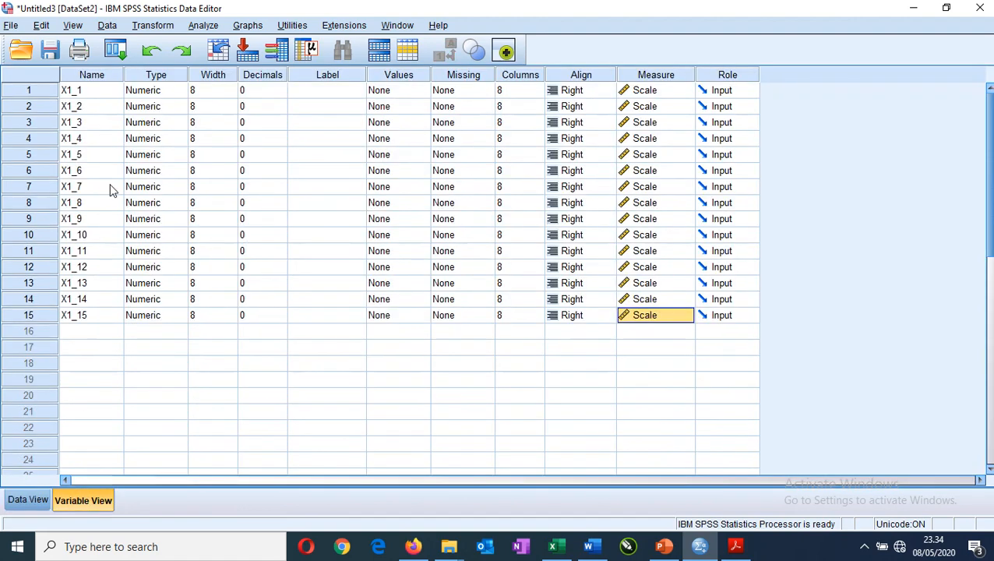
left_click(27, 499)
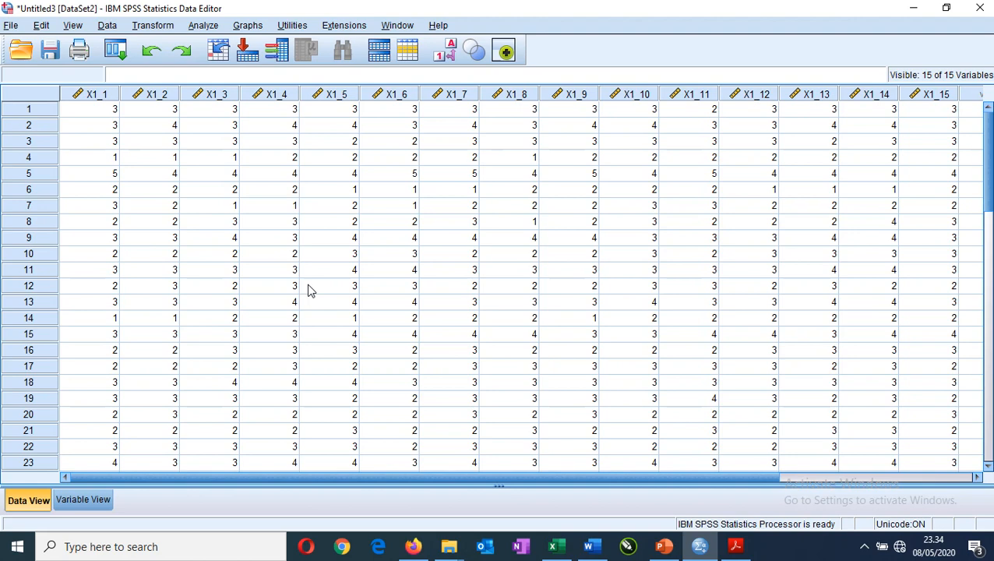
Start a Reliability Analysis and add all the variables, X1_1 through X1_15, as its items.
left_click(204, 26)
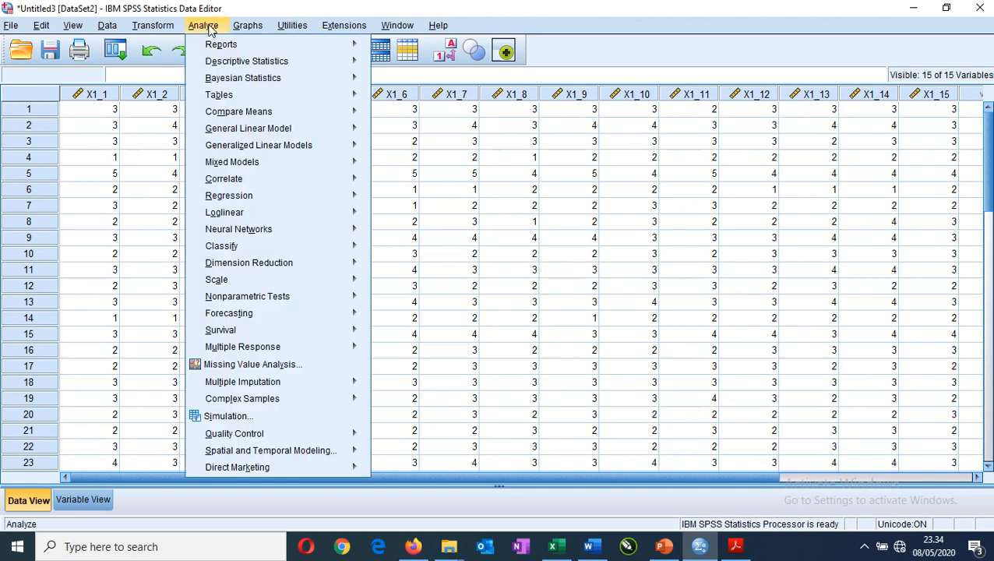
mouse_move(265, 280)
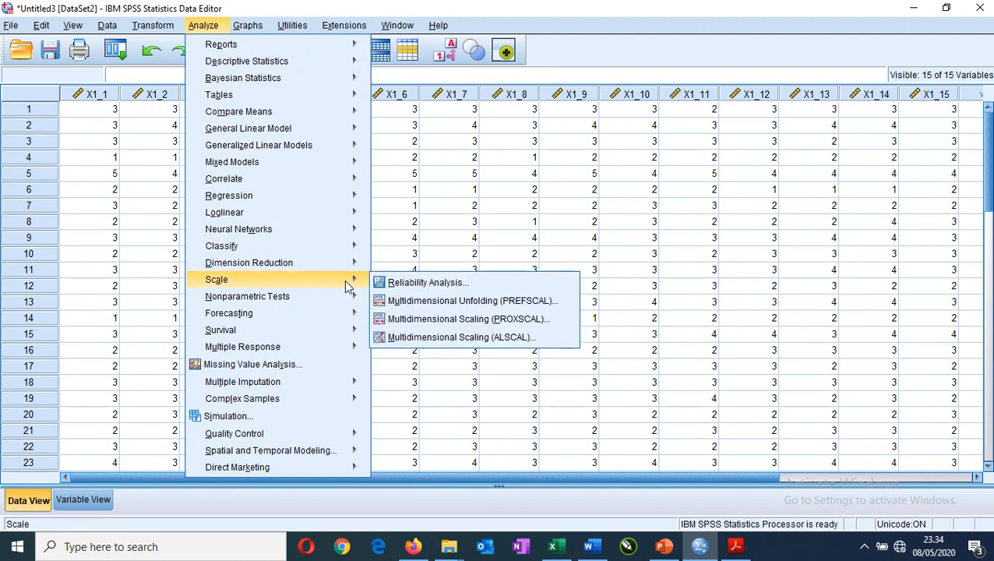
left_click(413, 288)
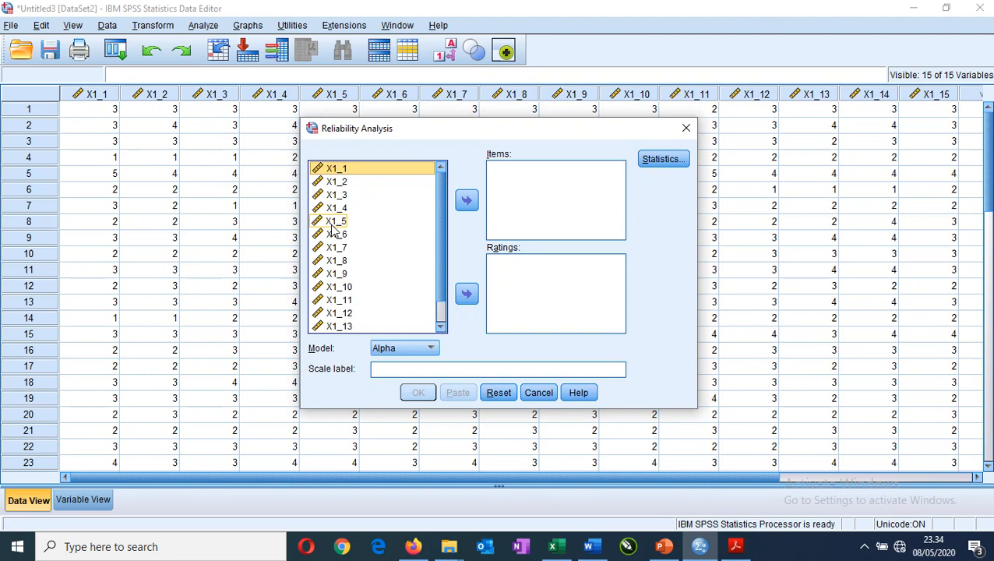
key("ctrl+a")
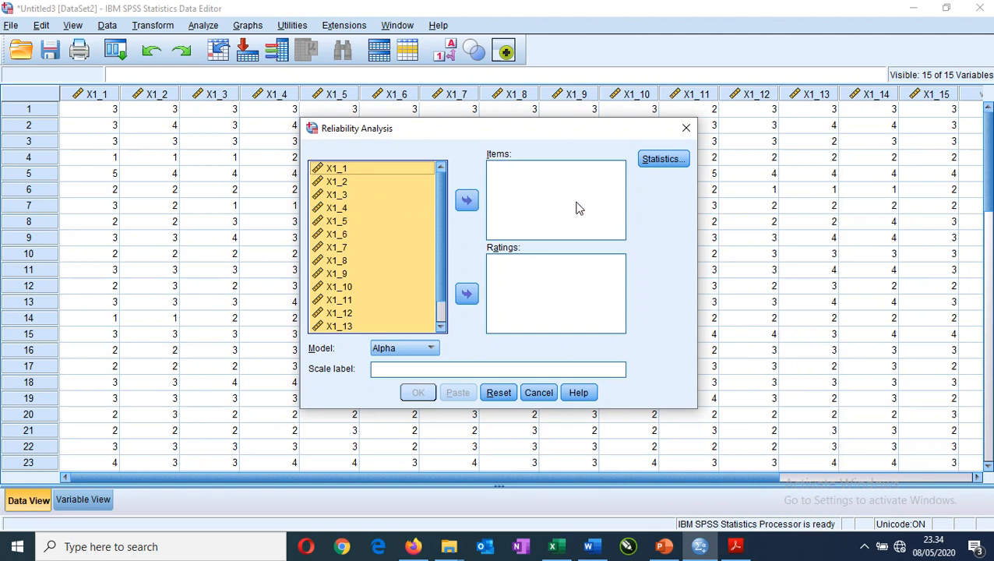
left_click(467, 200)
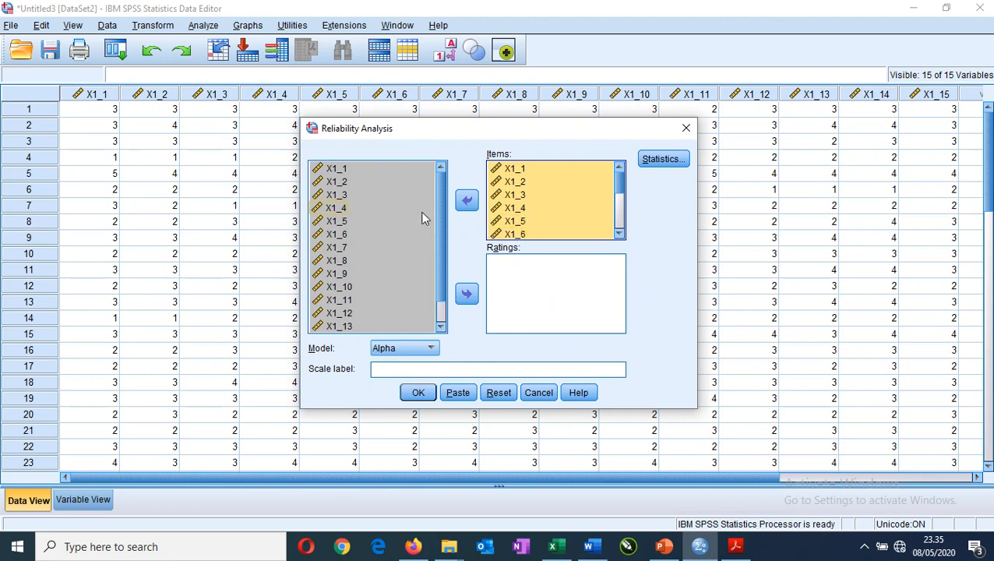
Include descriptives for Item, Scale and Scale if item deleted in the reliability statistics.
left_click(662, 160)
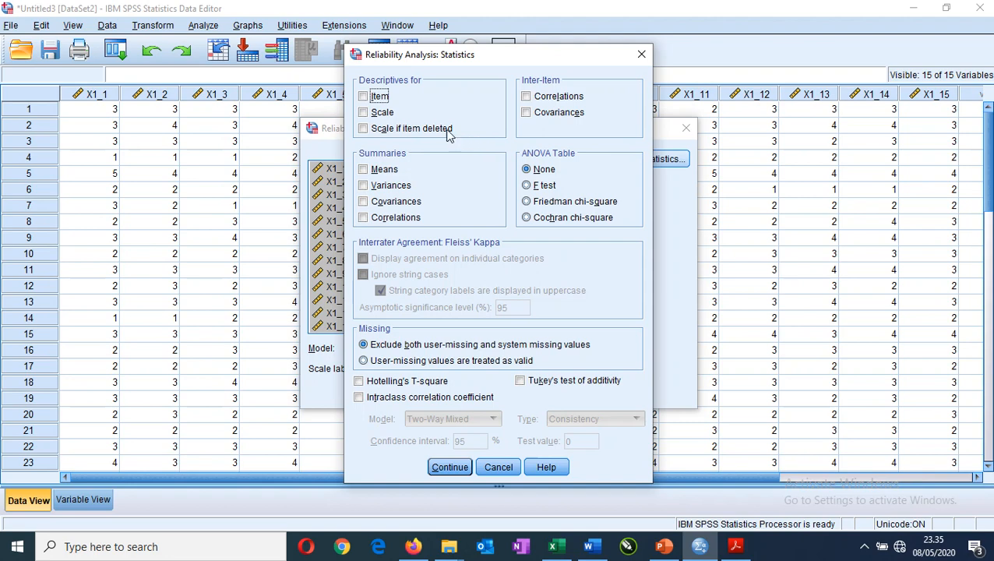
left_click(380, 97)
left_click(384, 113)
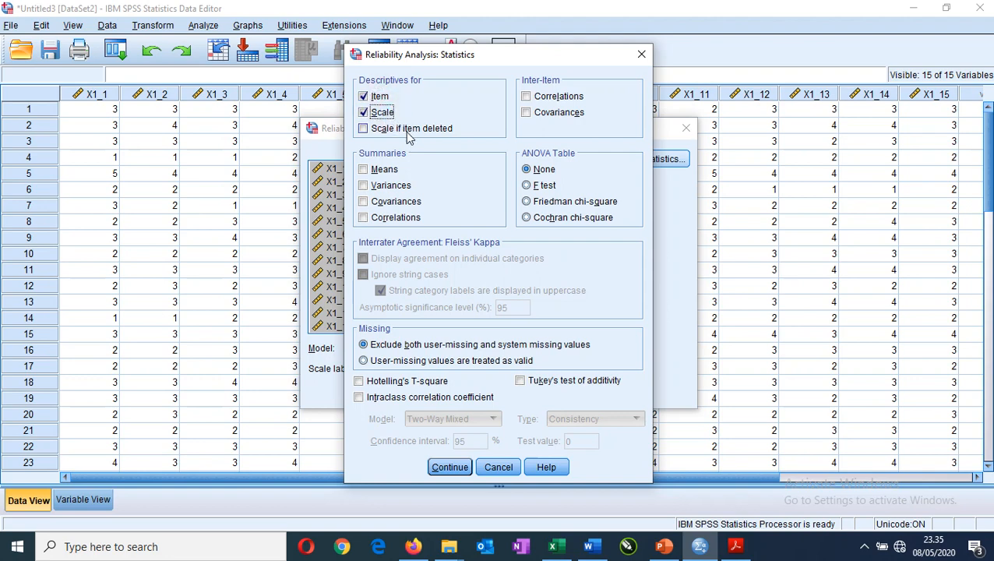
left_click(413, 133)
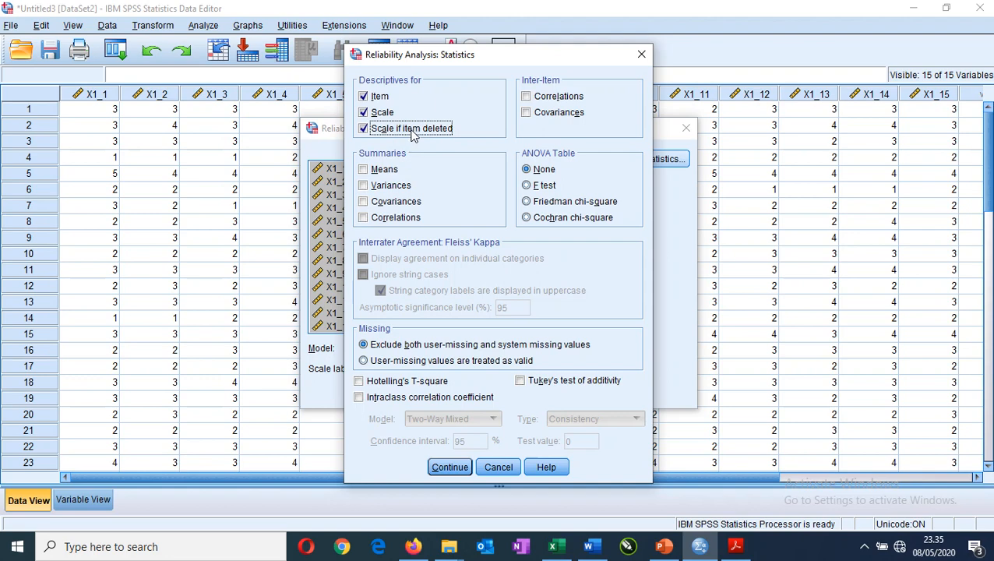
left_click(459, 472)
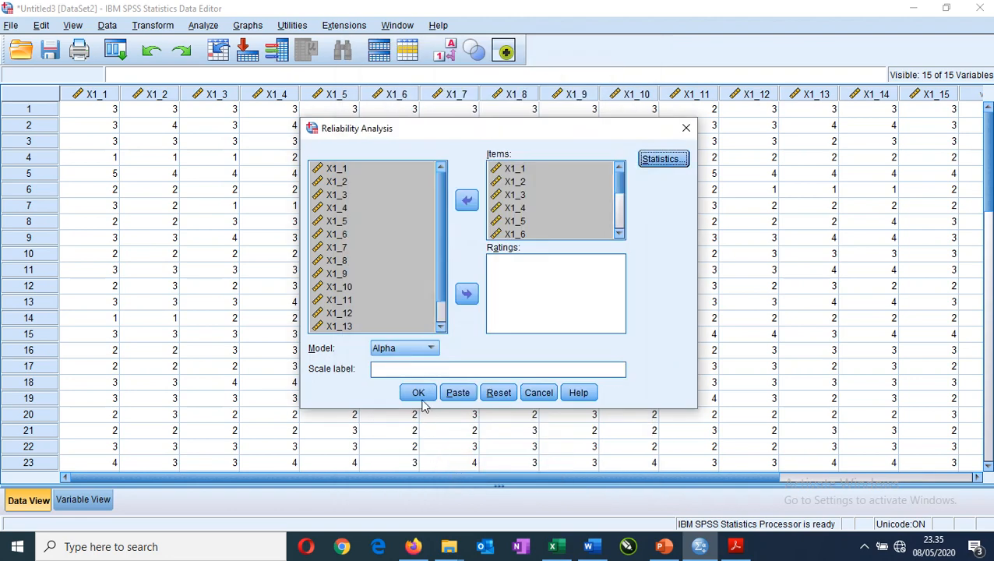
Label the scale VALIDITAS & RELIABILTAS GAYA KEPEMIMPINAN and run the reliability analysis.
left_click(386, 371)
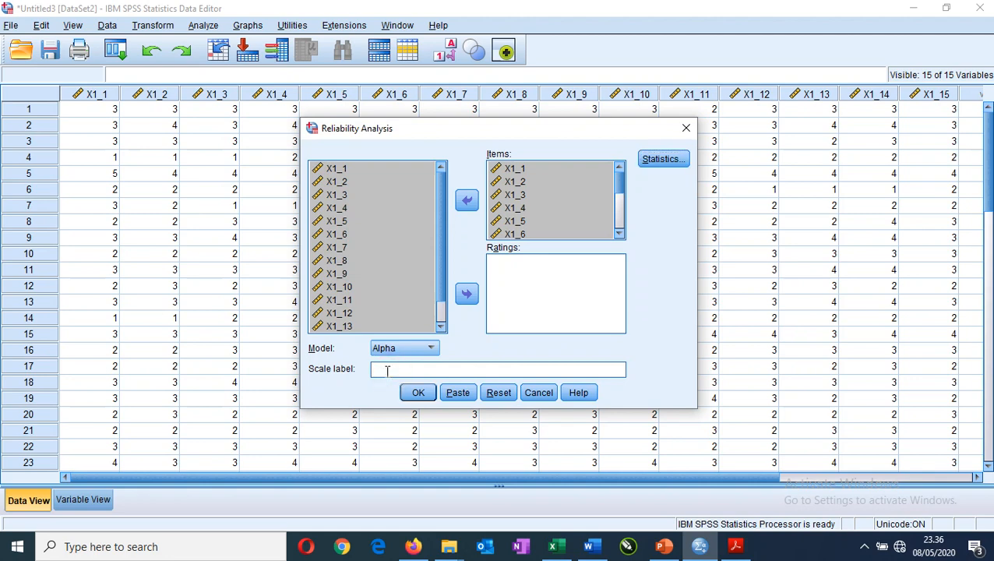
type("VALIDITA")
type("S & RELIA")
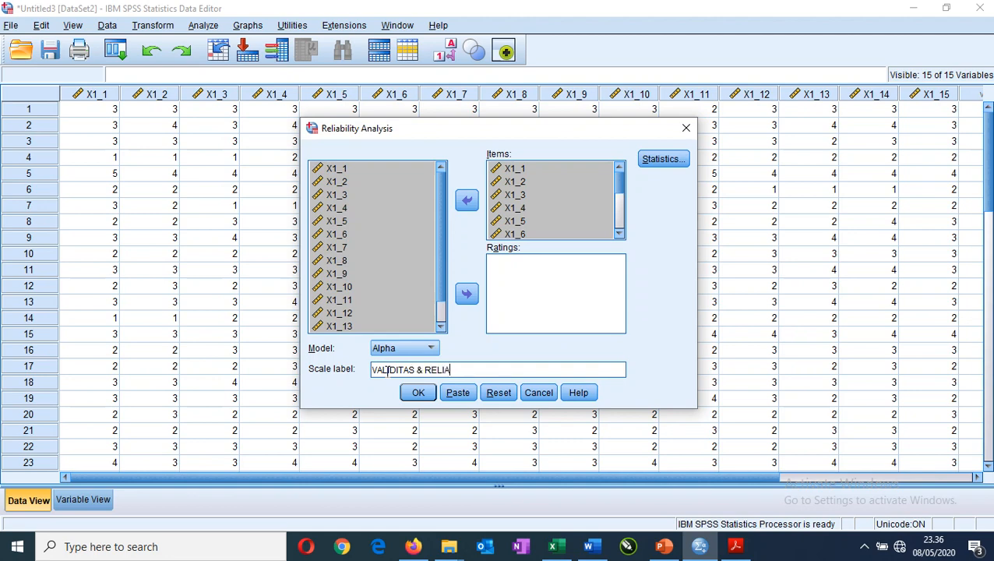
type("BILTAS ")
type("GAYA KEPE")
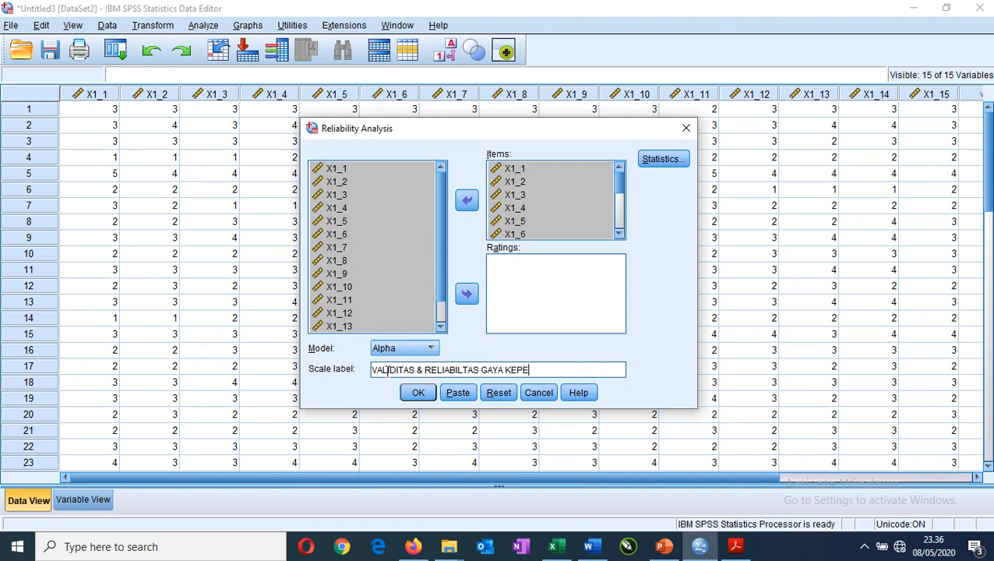
type("MIMPINAN")
left_click(418, 396)
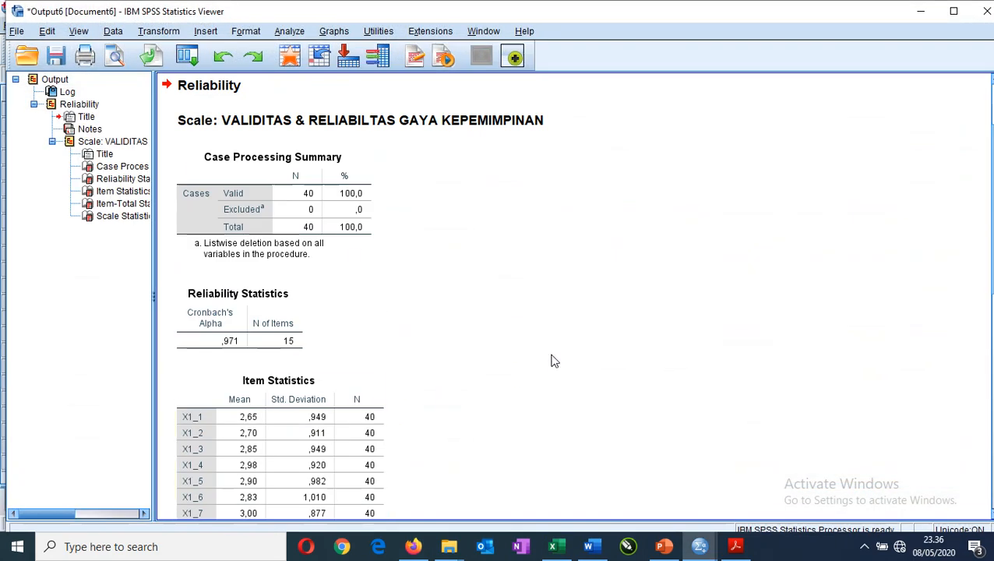
Copy the Item-Total Statistics table from the reliability output into the blank Word document.
scroll(481, 330, "down", 3)
scroll(480, 330, "up", 2)
scroll(481, 330, "up", 2)
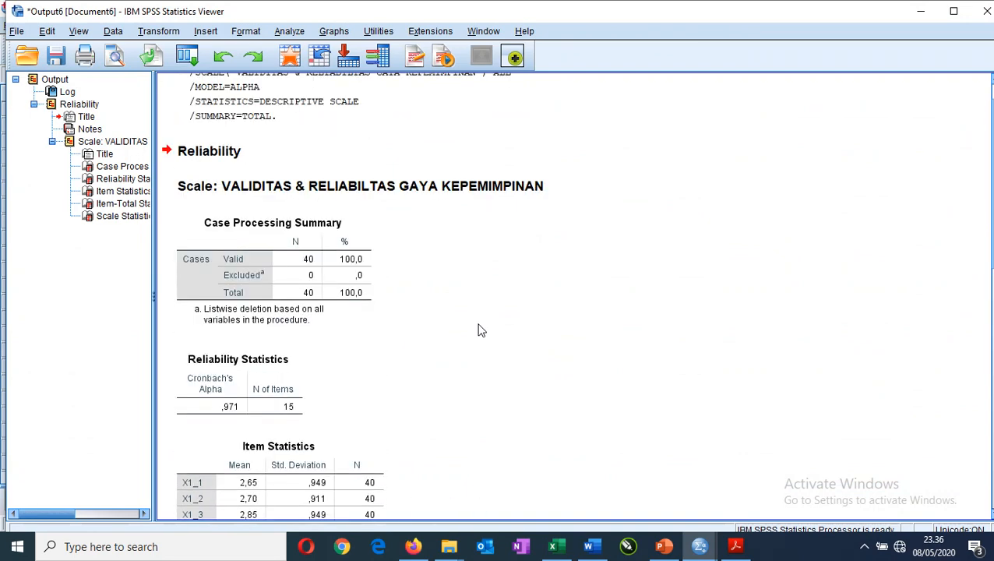
scroll(480, 330, "down", 6)
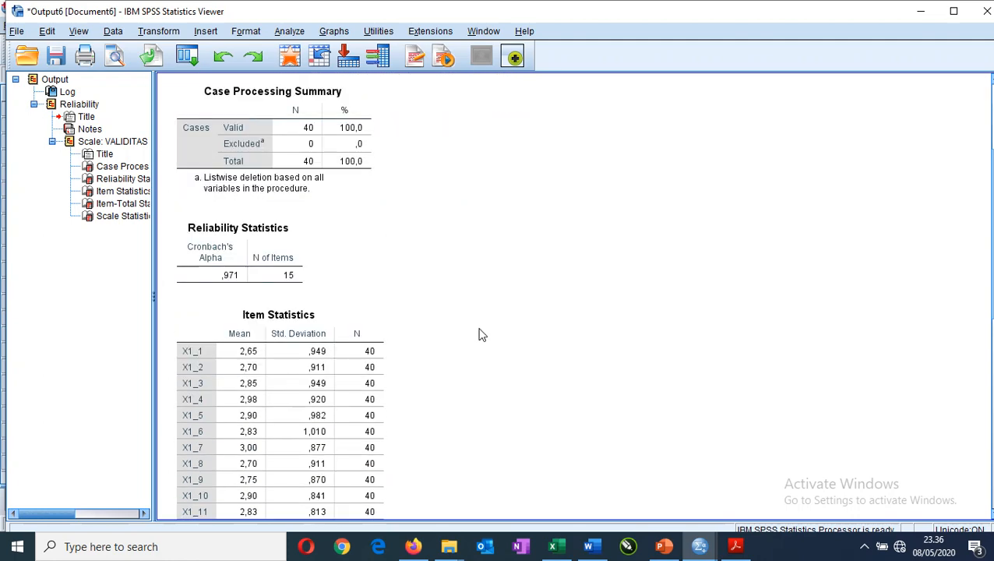
scroll(549, 337, "down", 3)
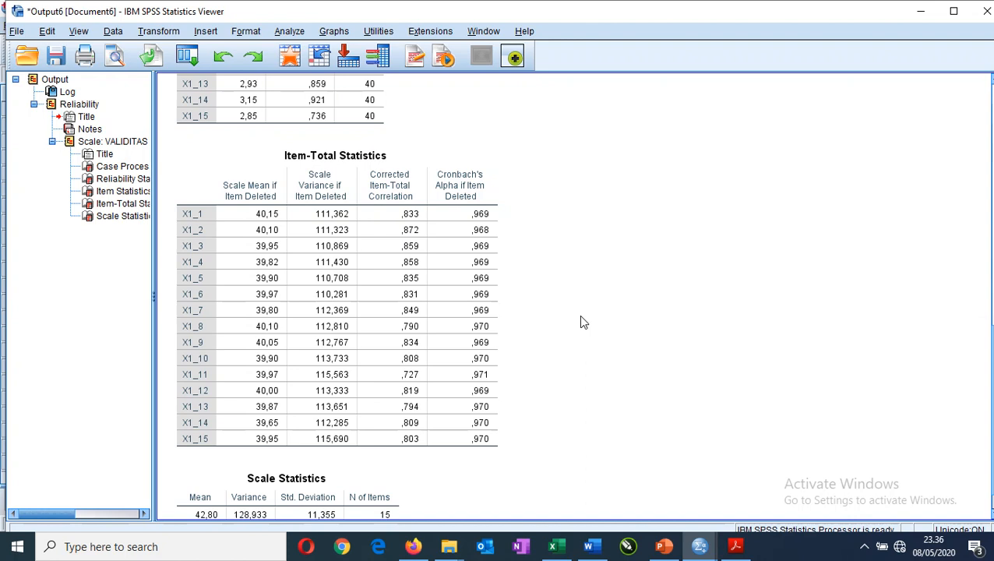
left_click(445, 266)
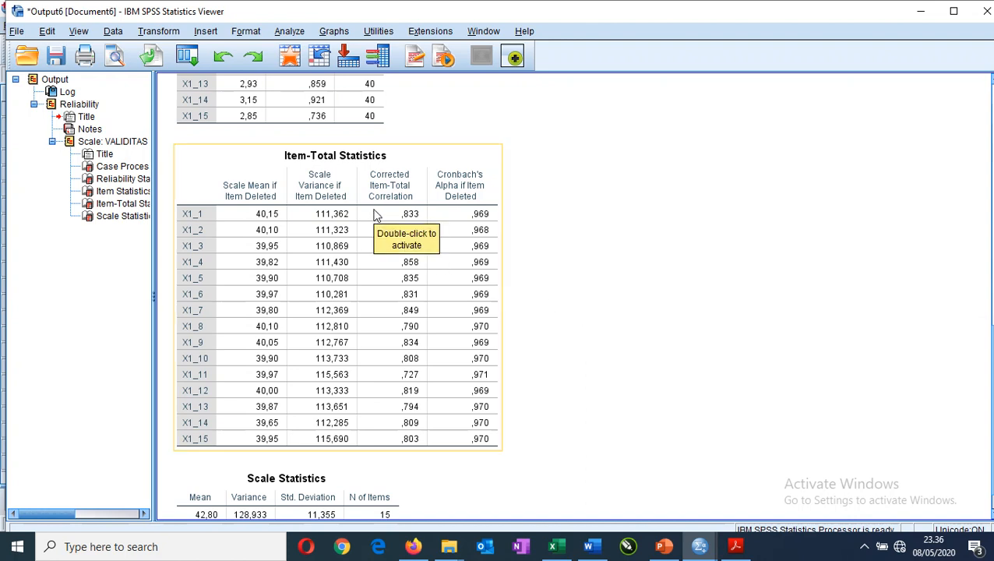
left_click(375, 214)
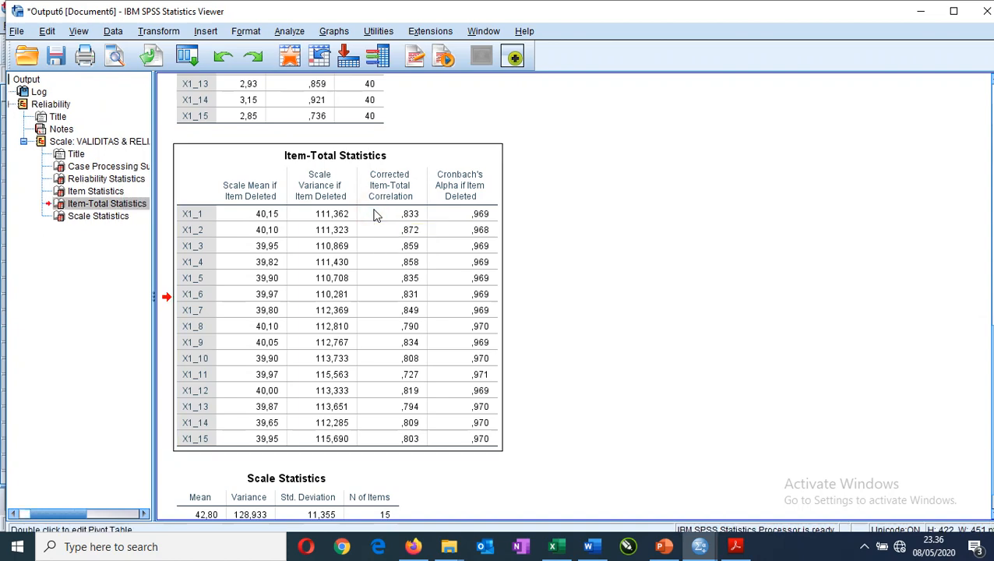
double_click(375, 214)
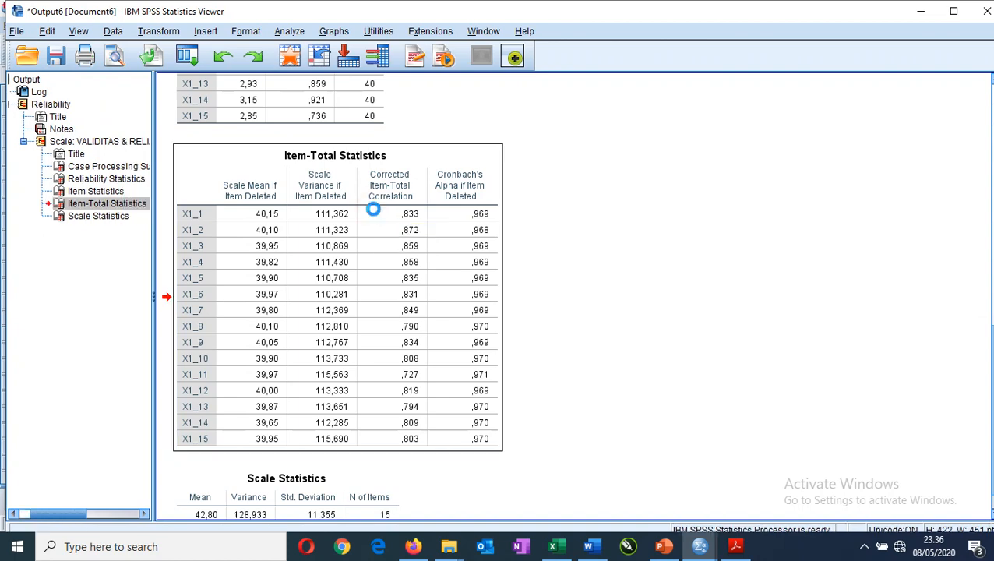
left_click(590, 546)
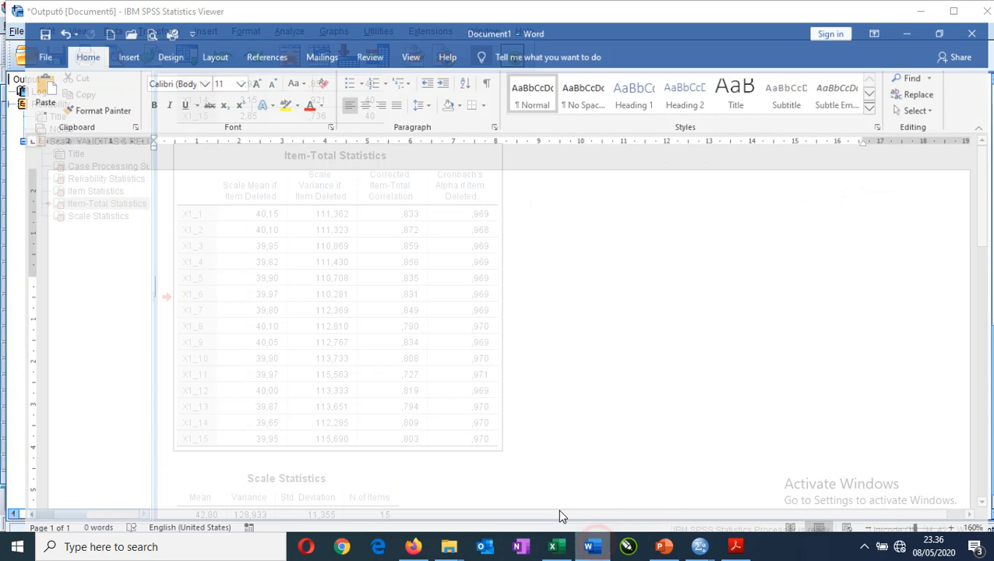
key("ctrl+v")
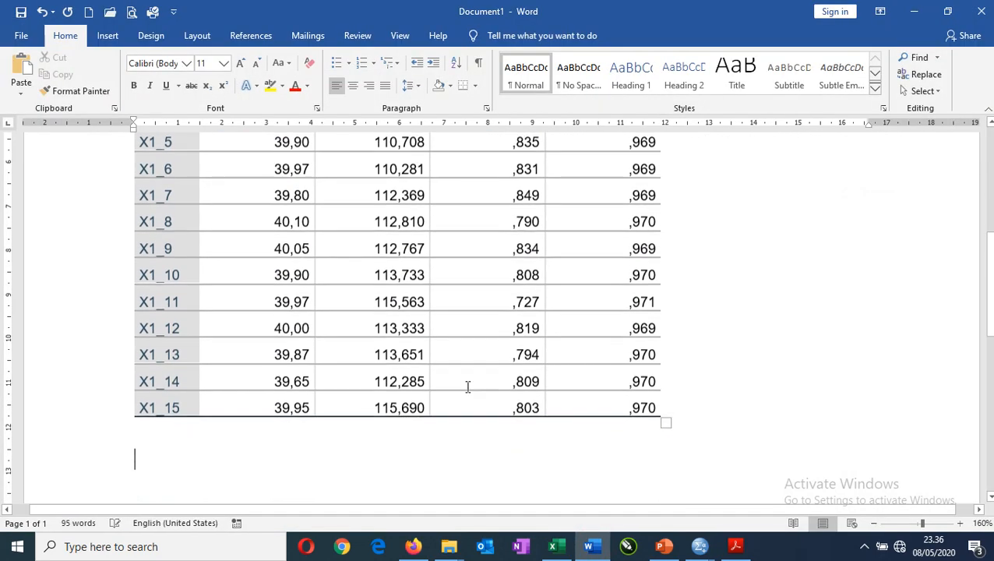
Highlight the Corrected Item-Total Correlation values of X1_1 through X1_15 in yellow in the pasted table.
left_click(875, 524)
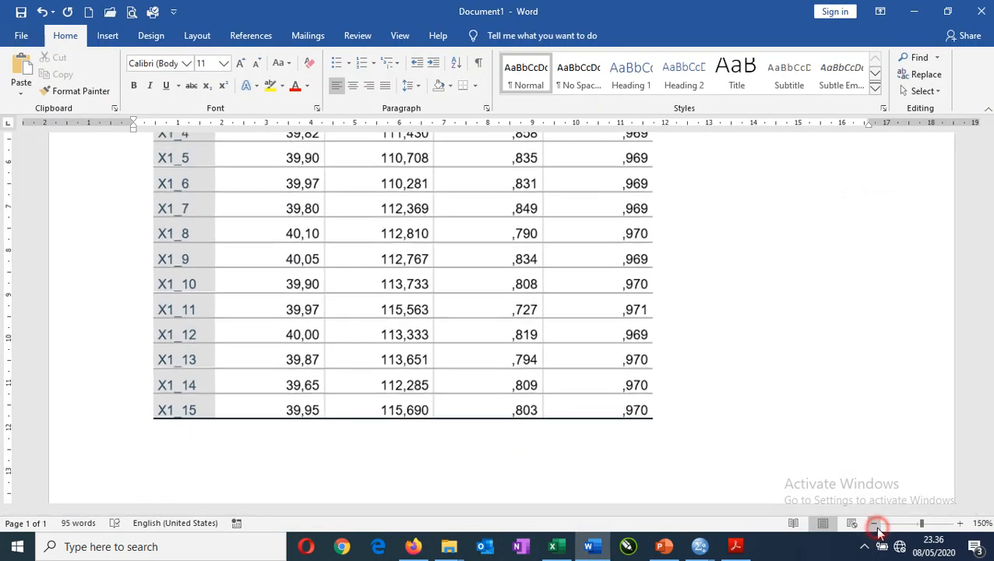
left_click(874, 523)
left_click(875, 524)
scroll(749, 331, "up", 2)
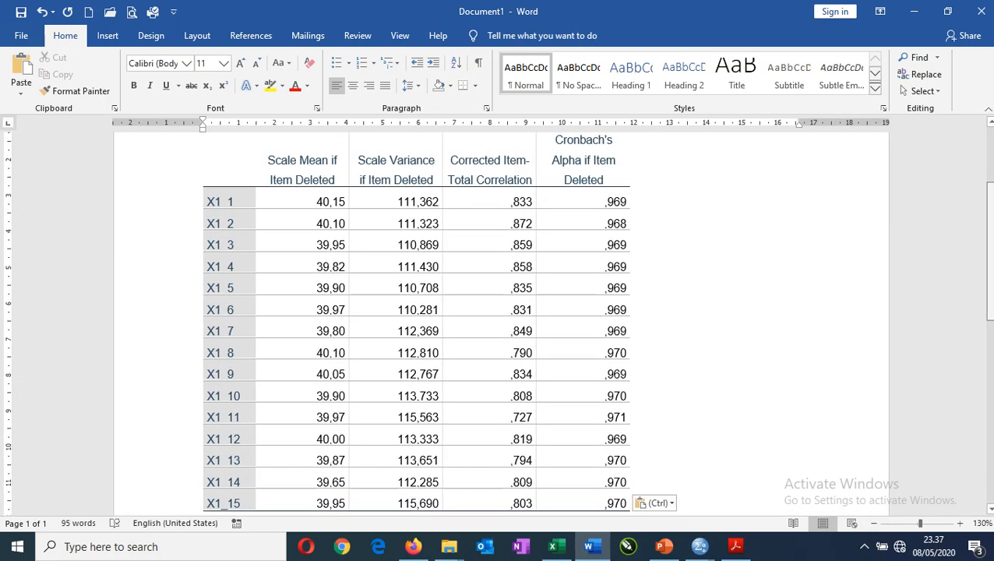
scroll(989, 249, "down", 1)
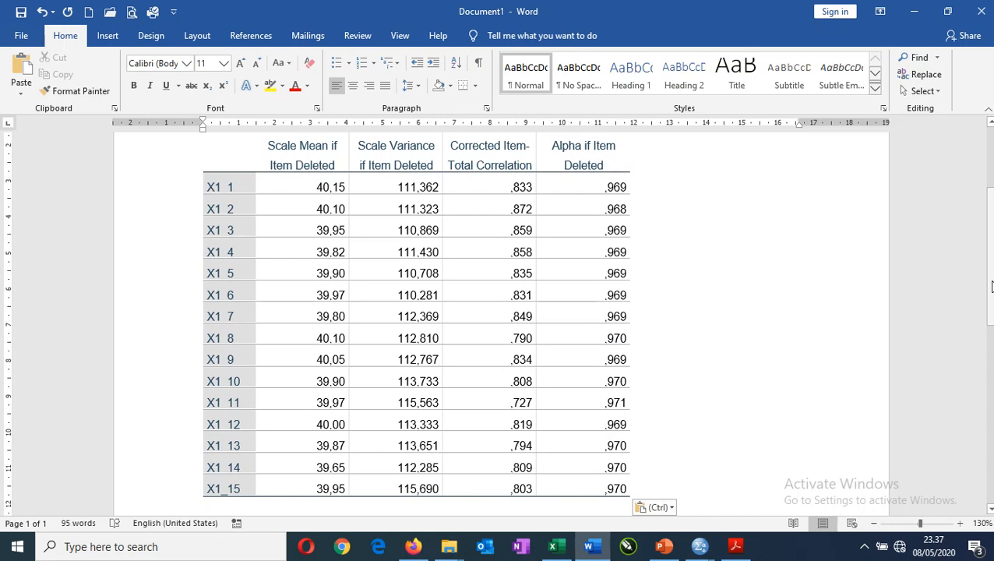
left_click_drag(484, 185, 520, 499)
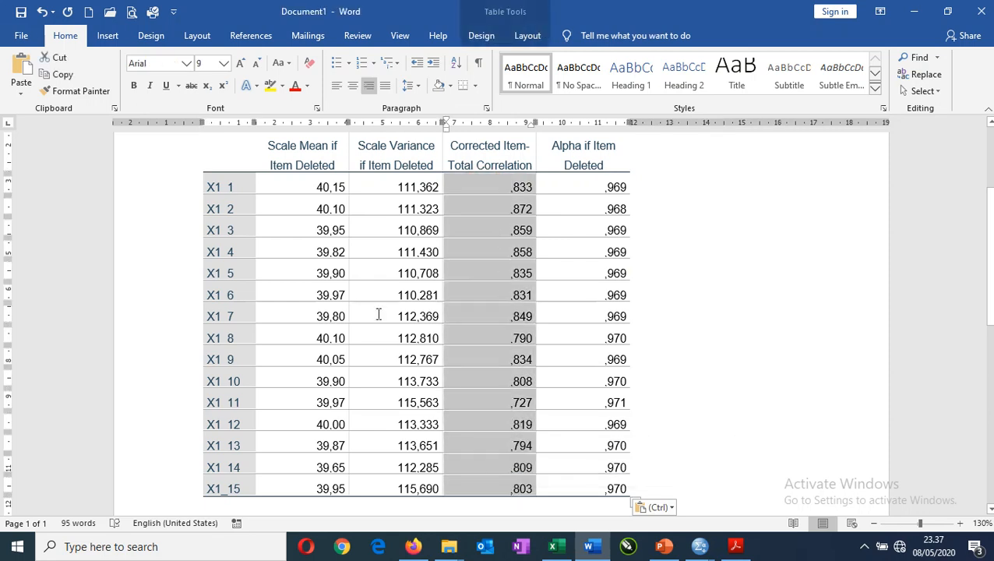
left_click(271, 85)
left_click(754, 259)
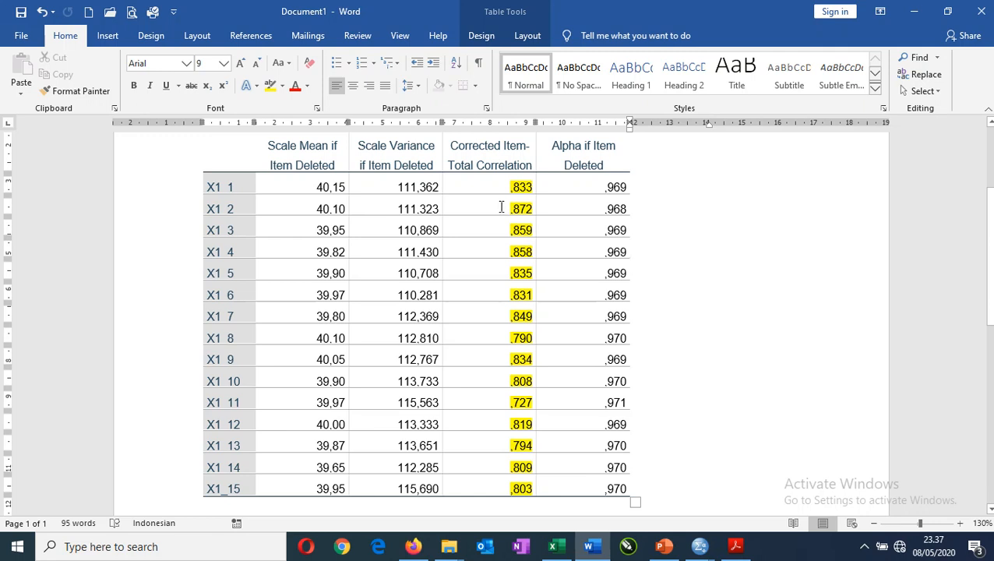
scroll(499, 210, "down", 1)
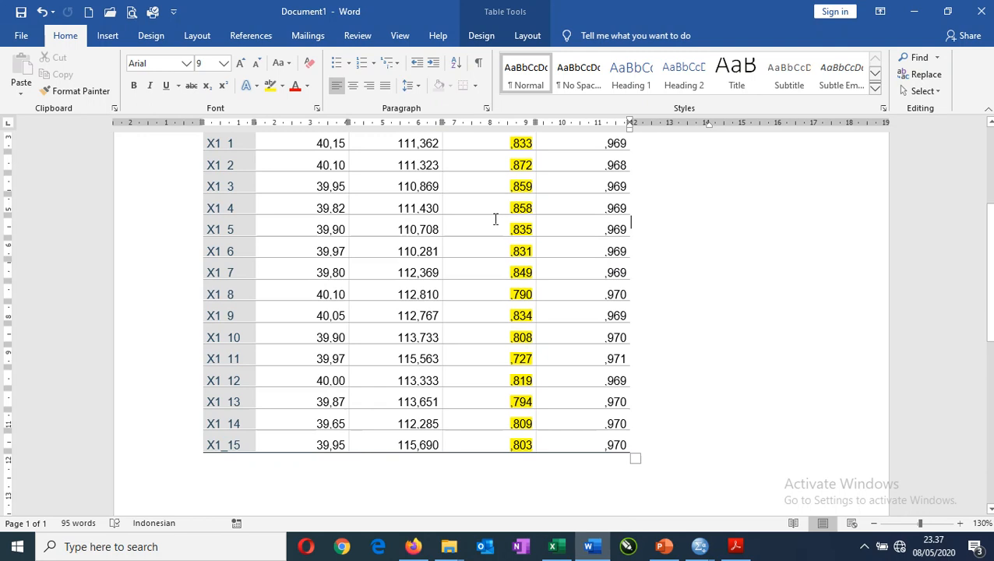
scroll(471, 317, "up", 1)
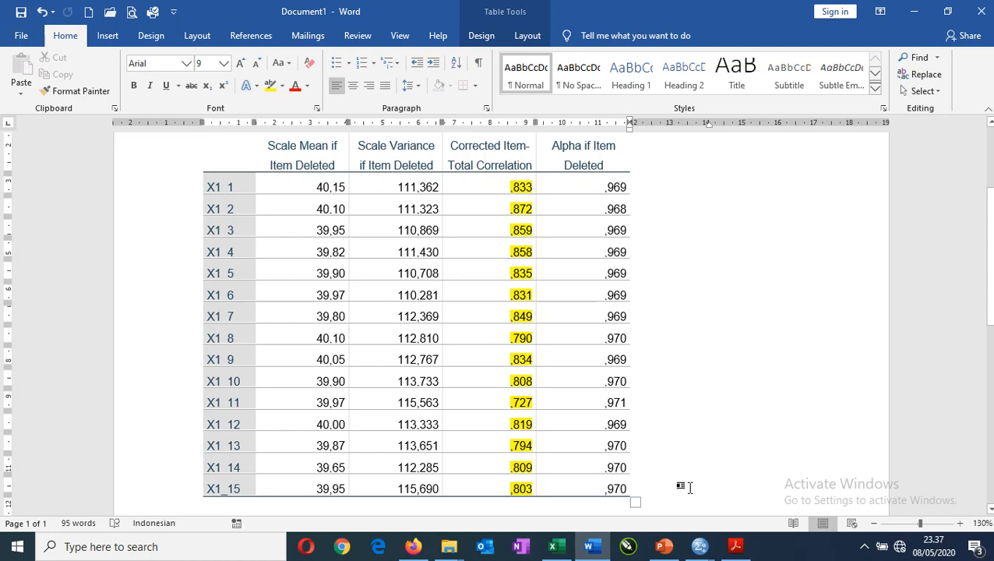
Switch to tabel-r.pdf in Acrobat Reader and highlight the 0.05 significance level for the two-tailed test.
left_click(734, 547)
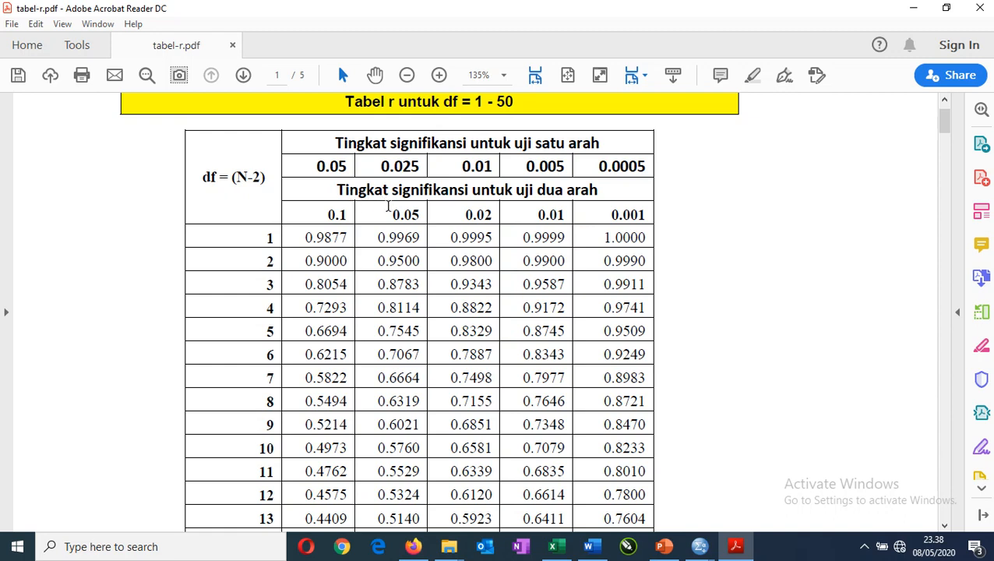
left_click_drag(382, 217, 429, 218)
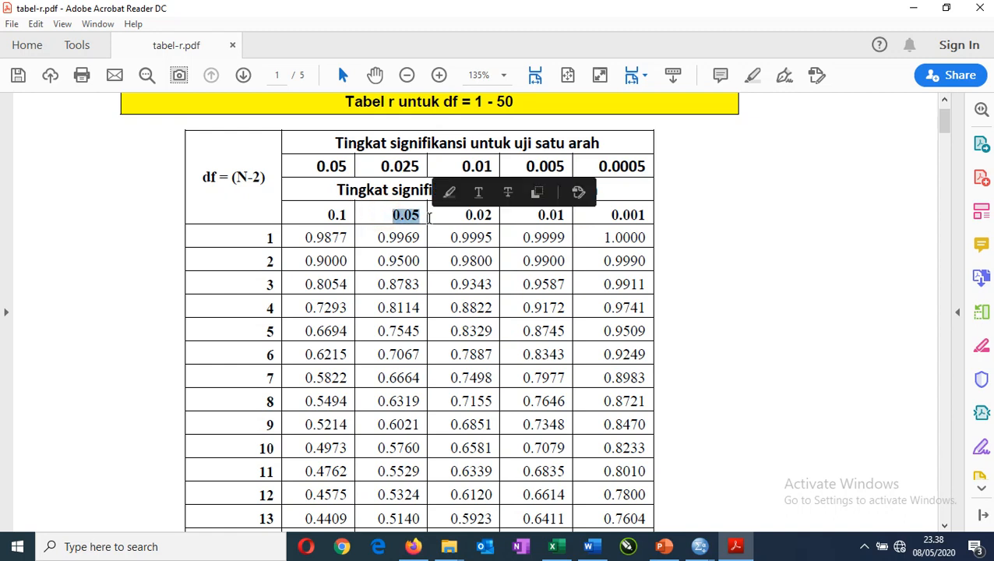
left_click(449, 192)
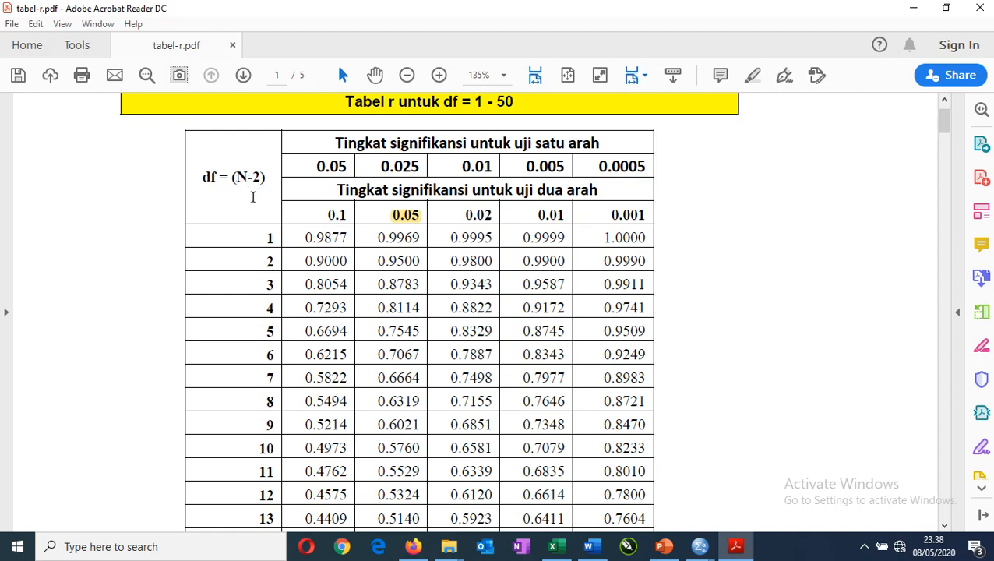
Highlight df 38 in the r table and its critical value 0.3120 in the two-tailed 0.05 column.
scroll(252, 197, "down", 5)
scroll(263, 297, "down", 13)
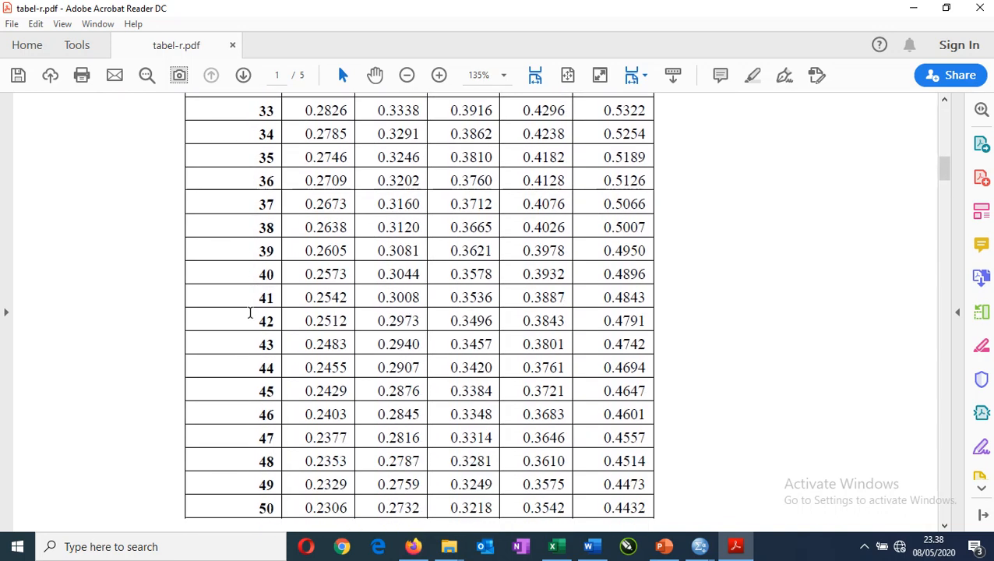
left_click_drag(258, 227, 276, 228)
left_click(293, 205)
left_click_drag(376, 226, 414, 233)
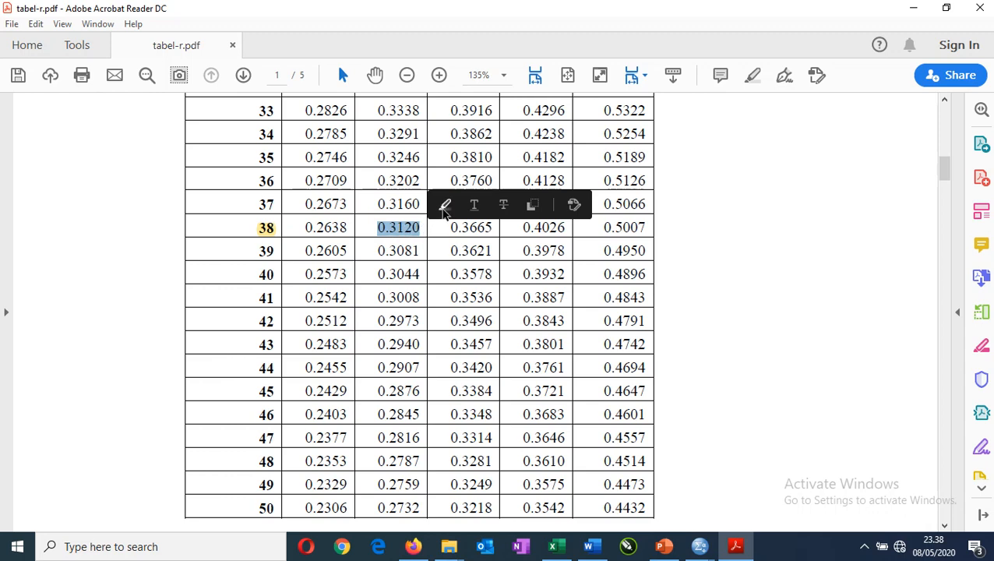
left_click(445, 206)
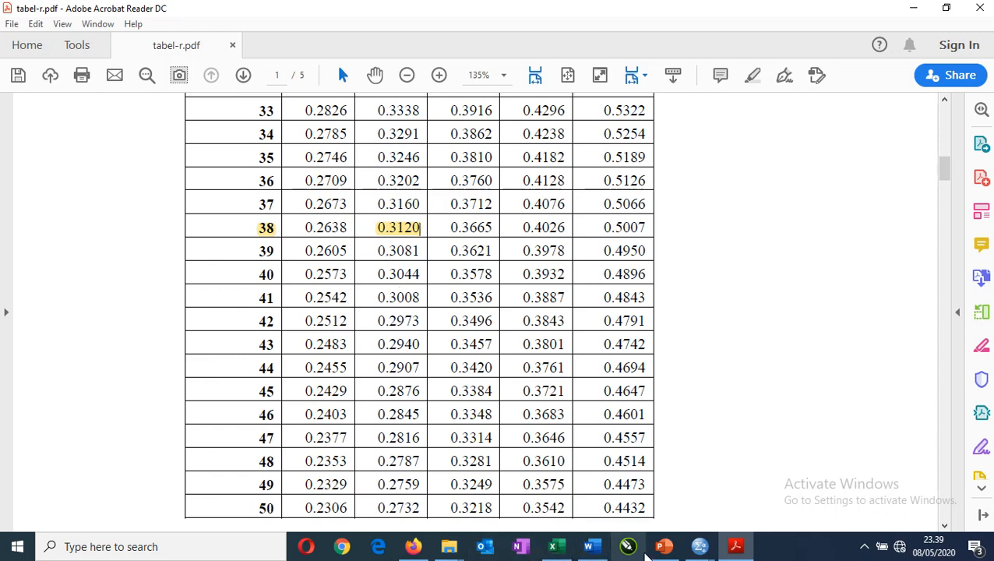
Return to the Word document and add the line "R TABEL = 0,3120" below the table, checking the value against the r table.
left_click(592, 547)
scroll(544, 466, "down", 2)
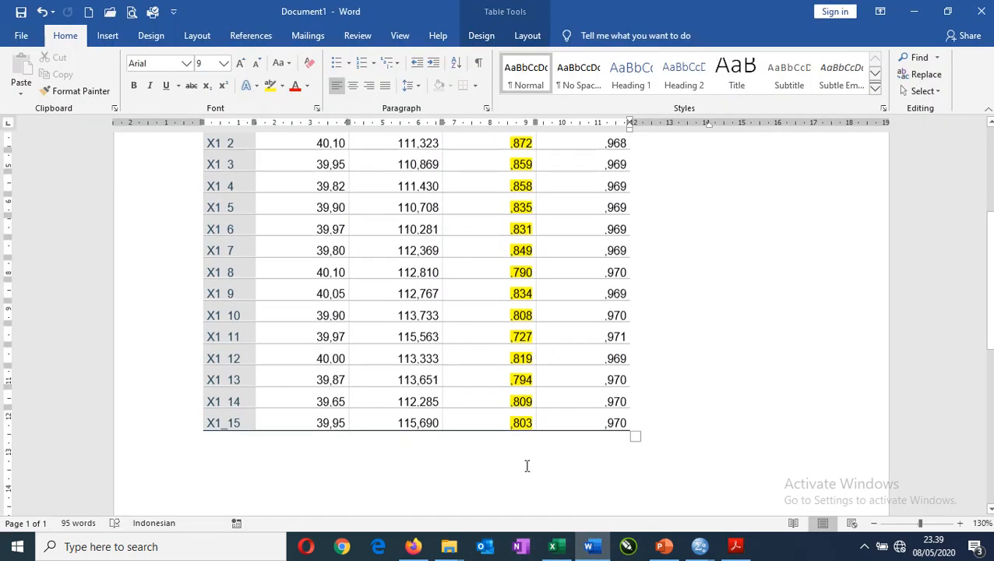
left_click(380, 451)
type("R TABEL")
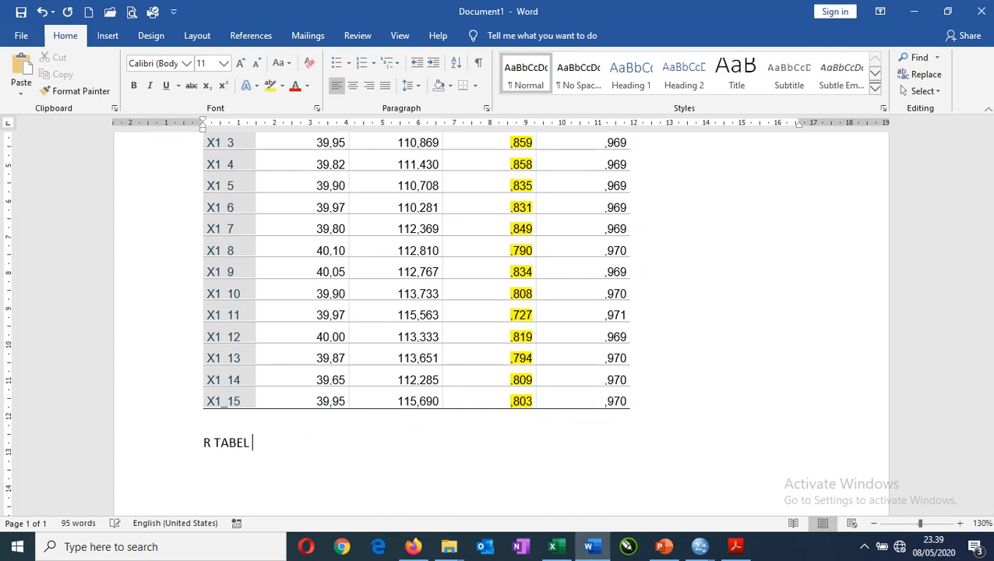
type(" = 0,3")
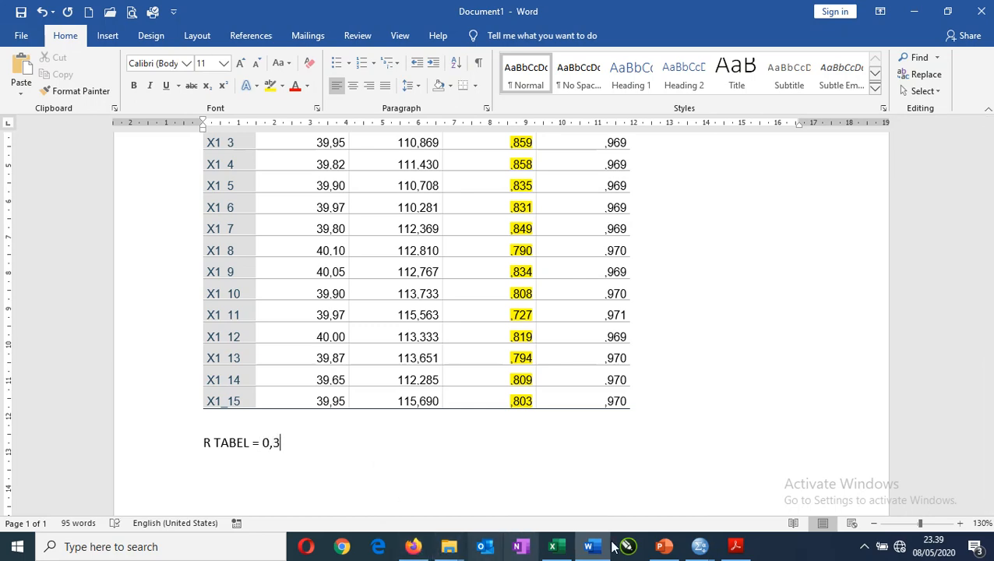
left_click(737, 546)
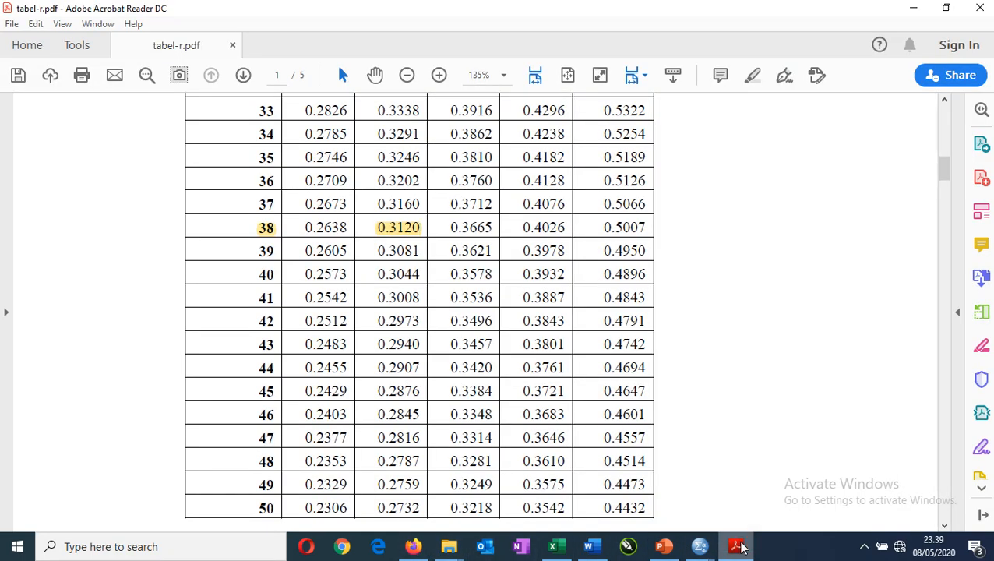
left_click(737, 547)
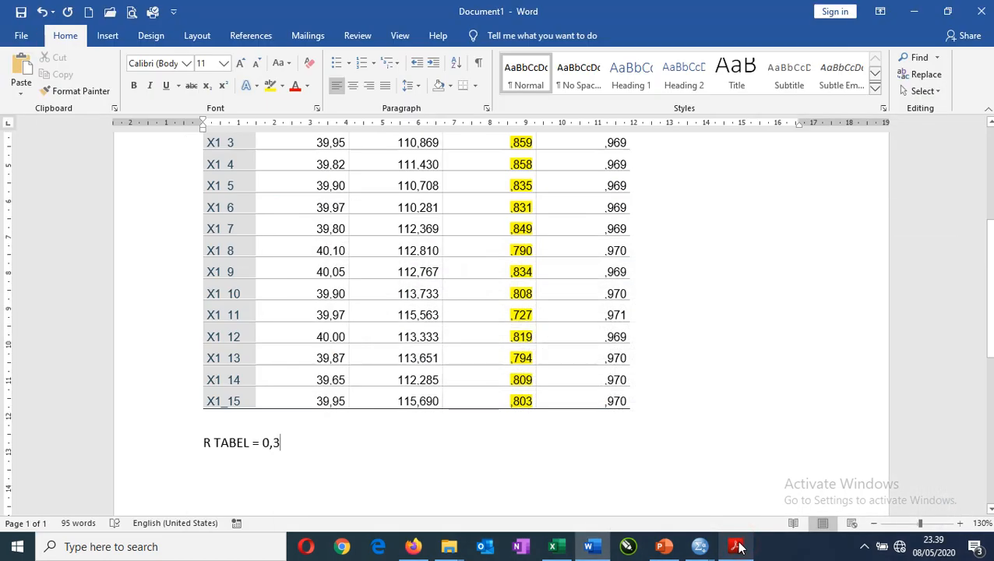
type("120")
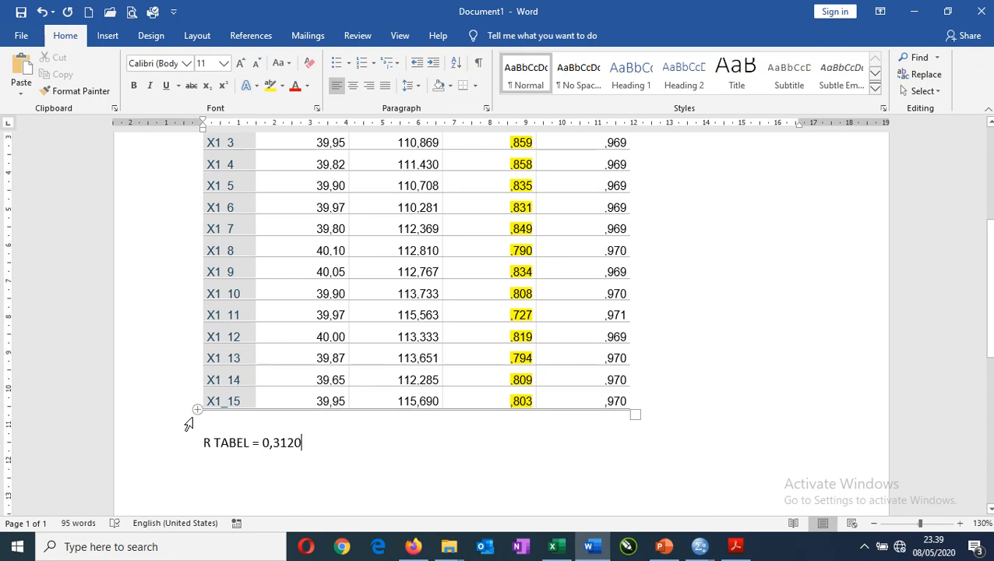
Make the R TABEL line below the table bold.
scroll(189, 426, "up", 1)
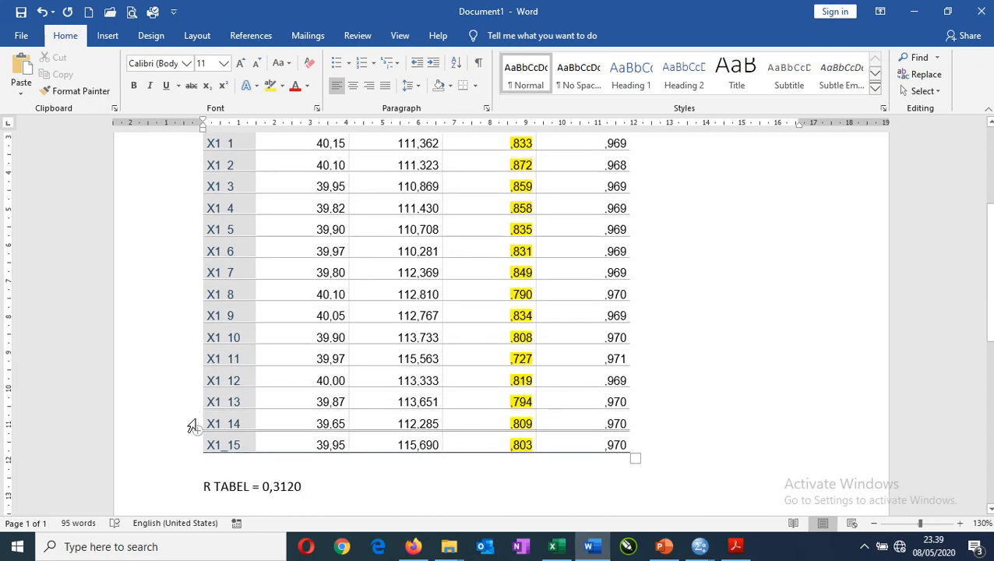
left_click(176, 488)
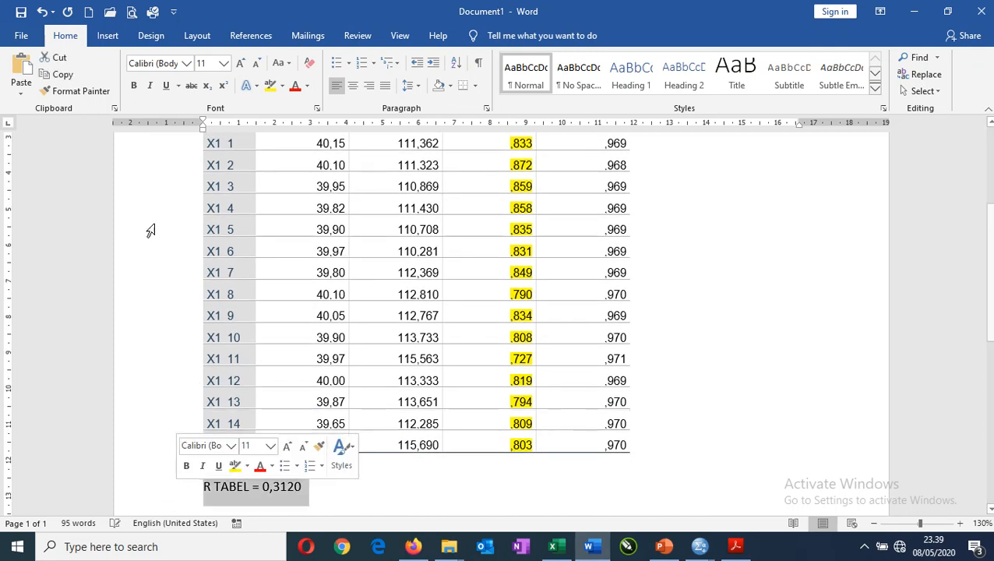
left_click(134, 85)
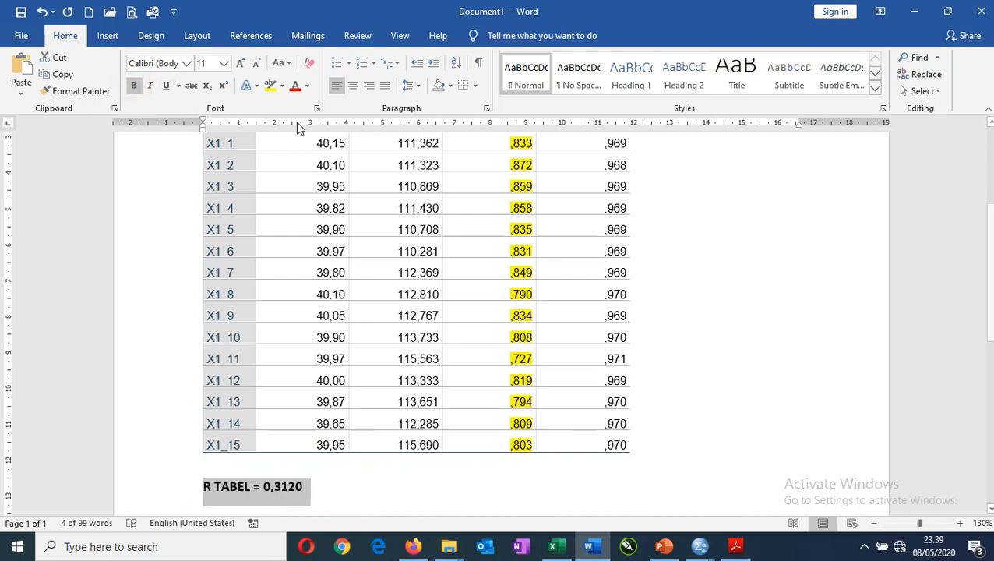
left_click(760, 293)
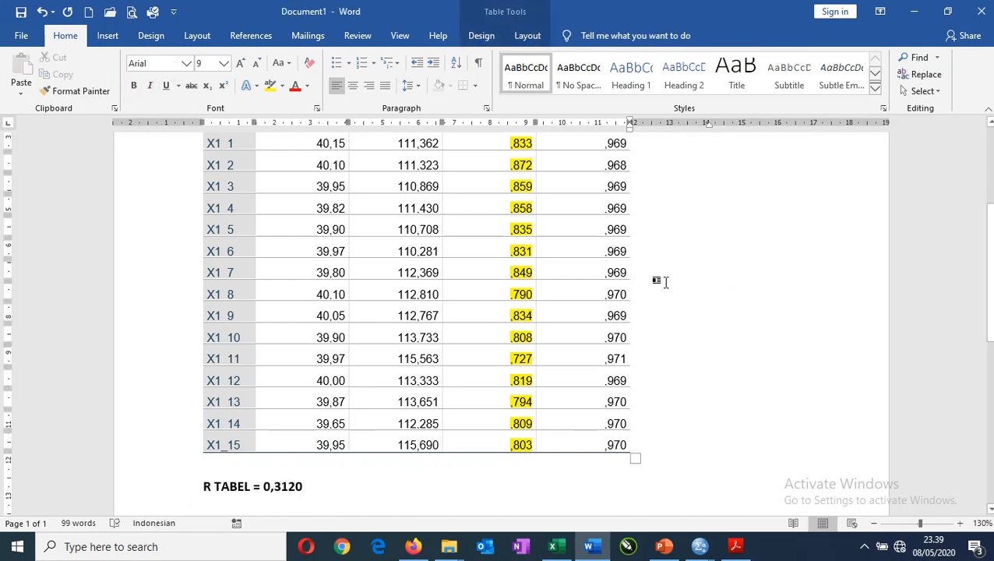
scroll(517, 223, "up", 1)
scroll(517, 224, "down", 1)
left_click(506, 144)
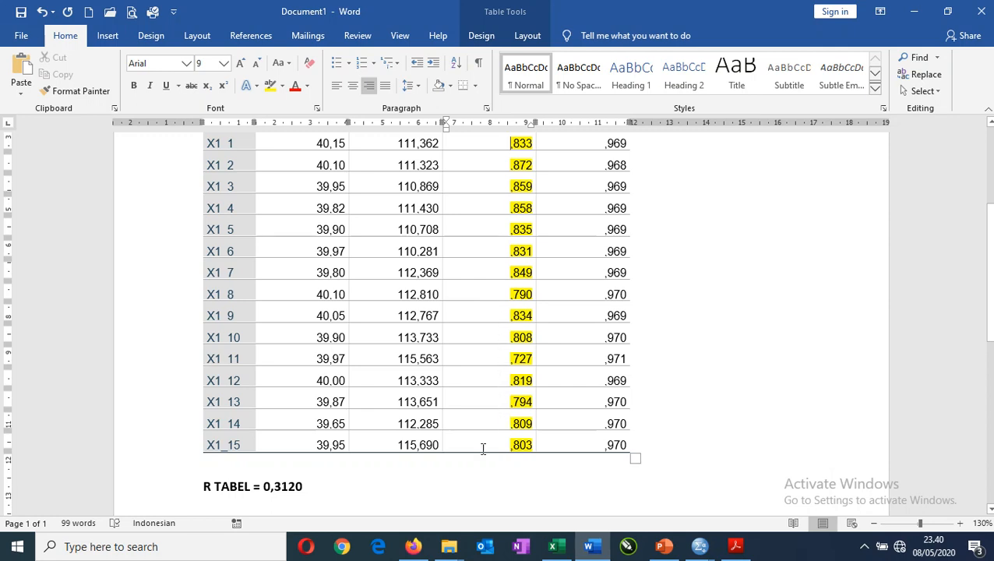
Add the line "H = RH > RT = VALID" below the R TABEL line as the validity criterion.
left_click(311, 488)
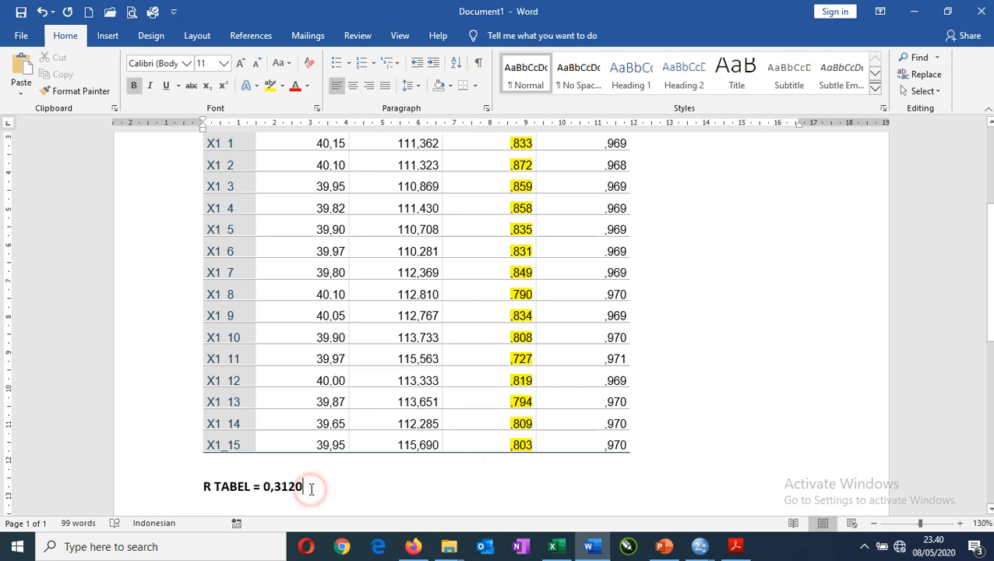
scroll(358, 481, "down", 1)
key("Return")
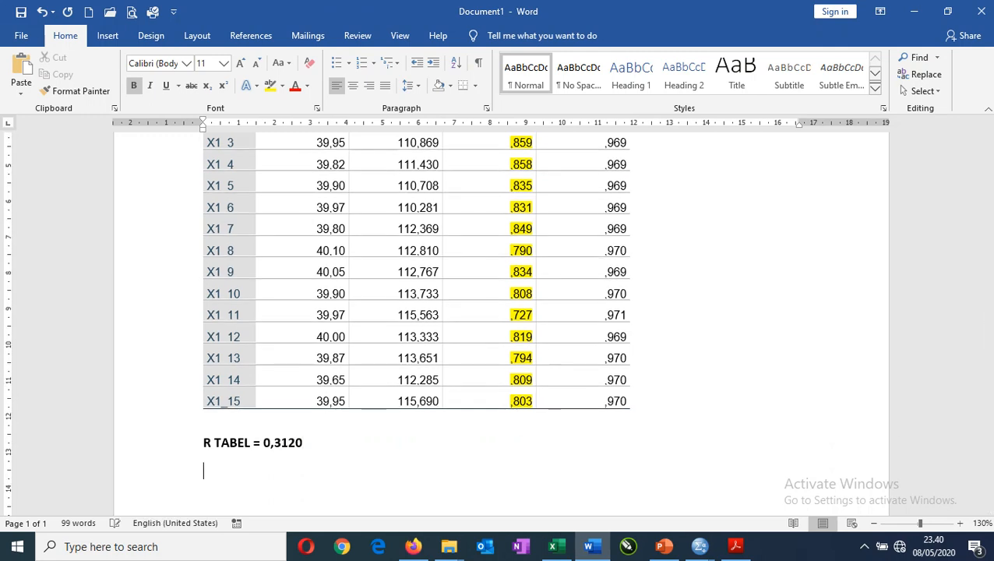
type("hl")
key("BackSpace")
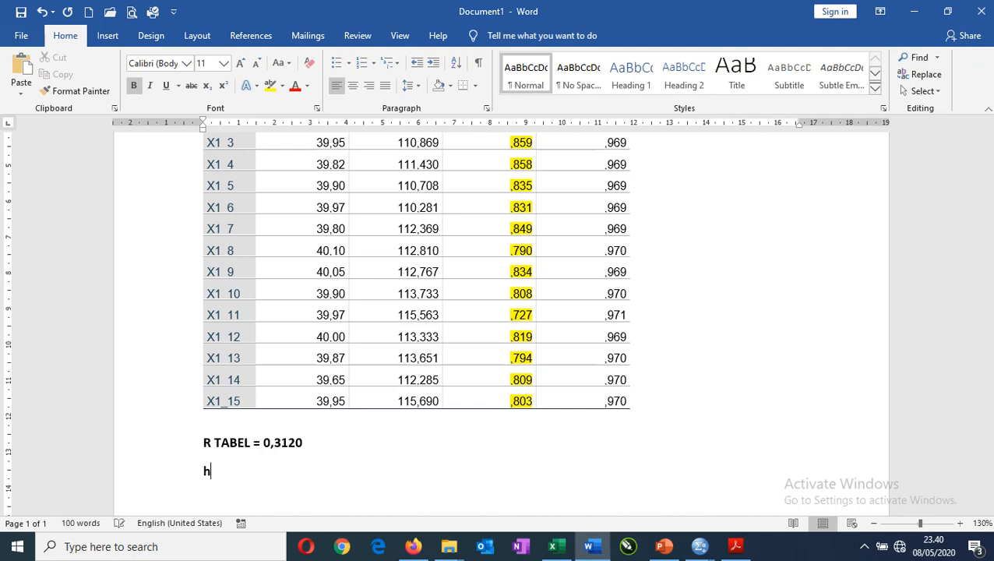
type("= RH > r")
key("BackSpace")
type("RT = VALID")
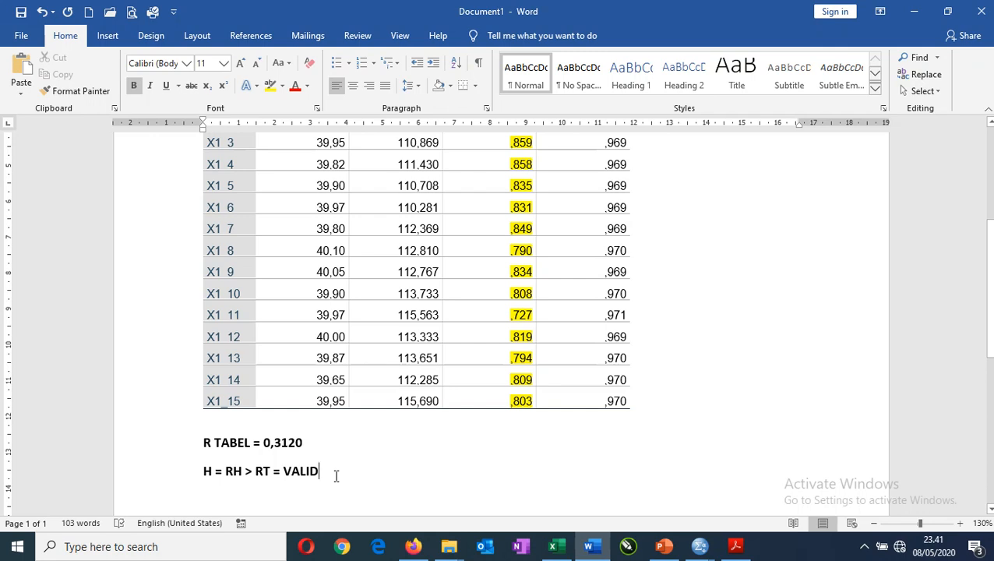
scroll(373, 433, "up", 1)
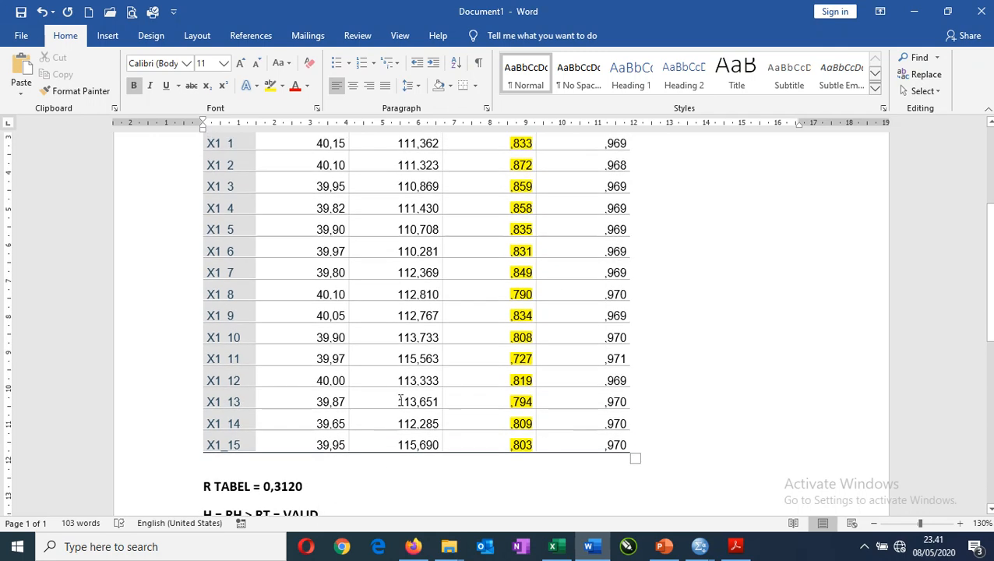
scroll(375, 418, "down", 1)
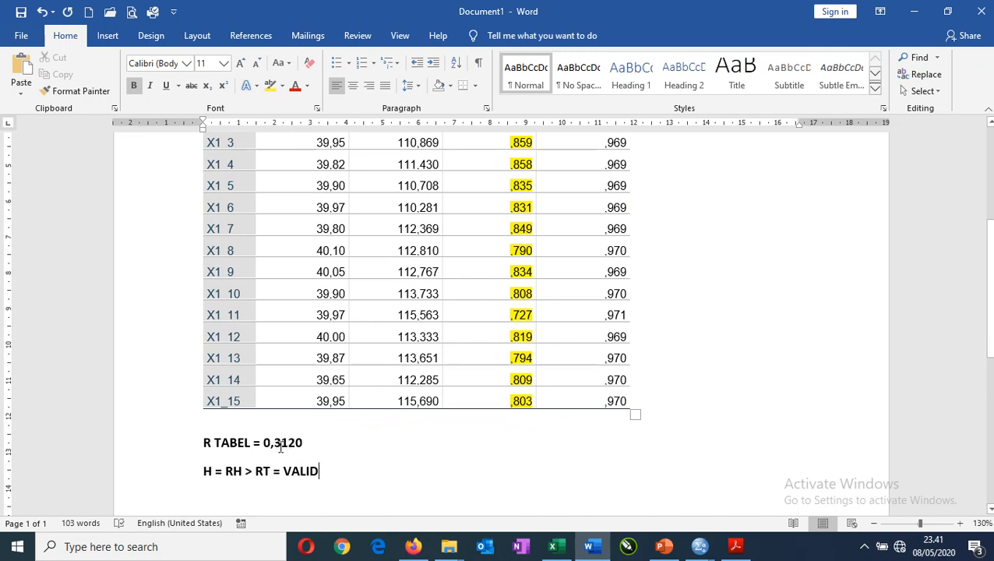
Switch to the SPSS Data Editor and clear the X1_8 variable from the dataset to demonstrate removing an item.
left_click(189, 269)
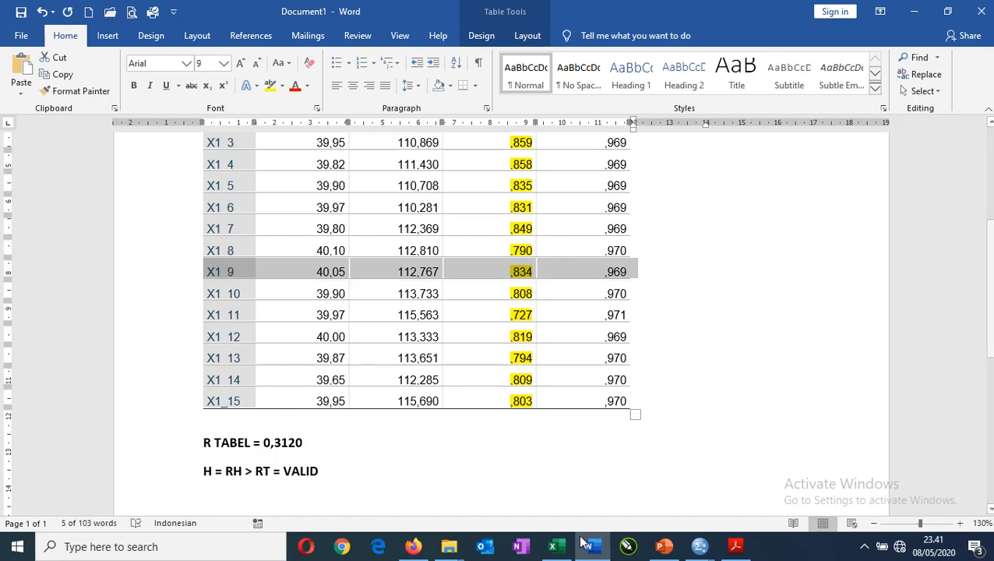
left_click(700, 546)
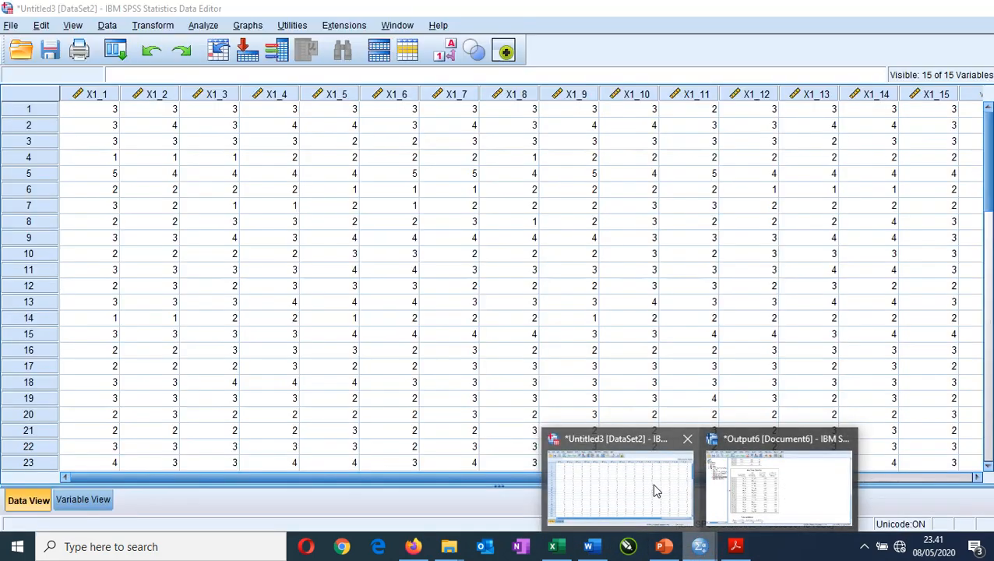
left_click(651, 483)
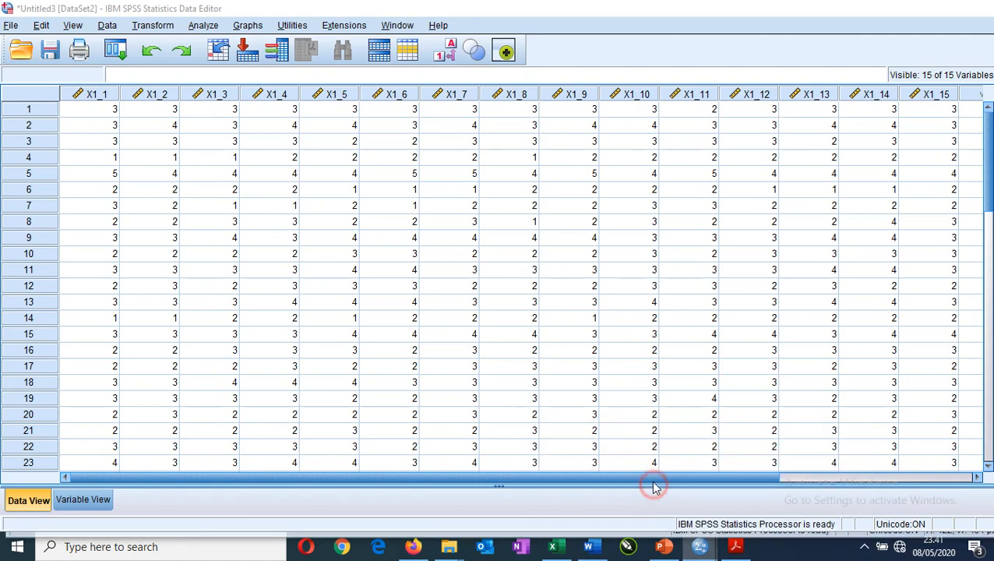
left_click(576, 95)
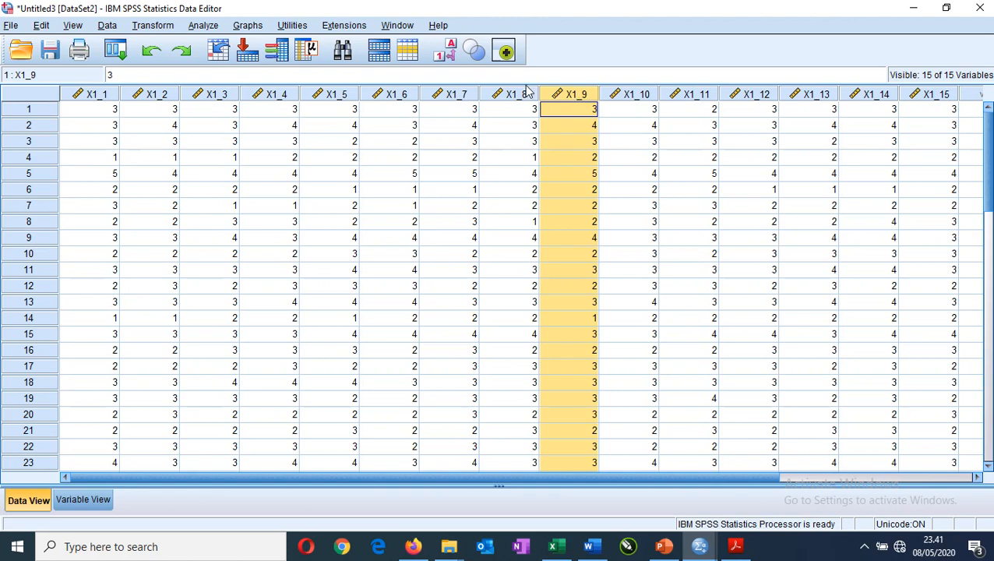
left_click(456, 95)
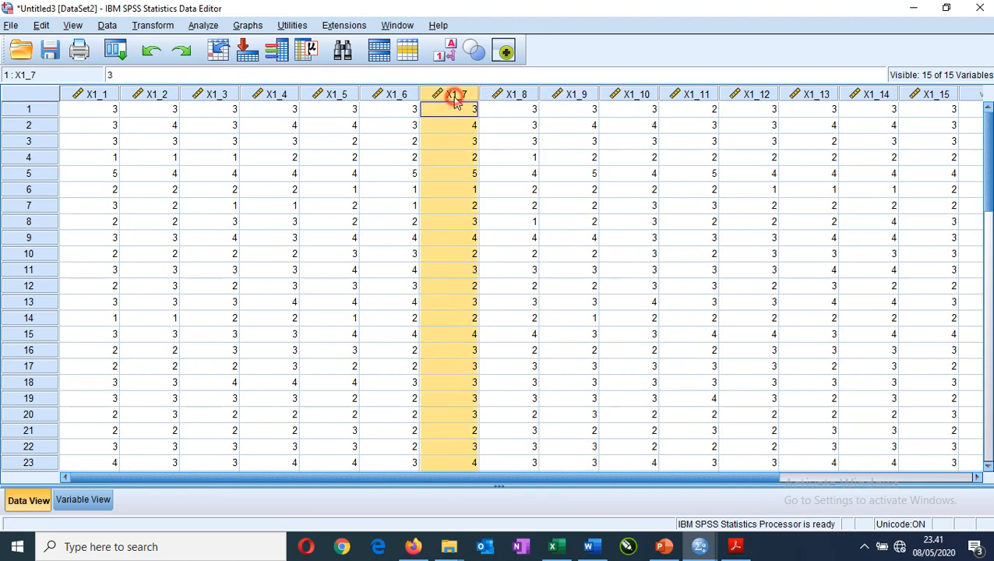
left_click(530, 95)
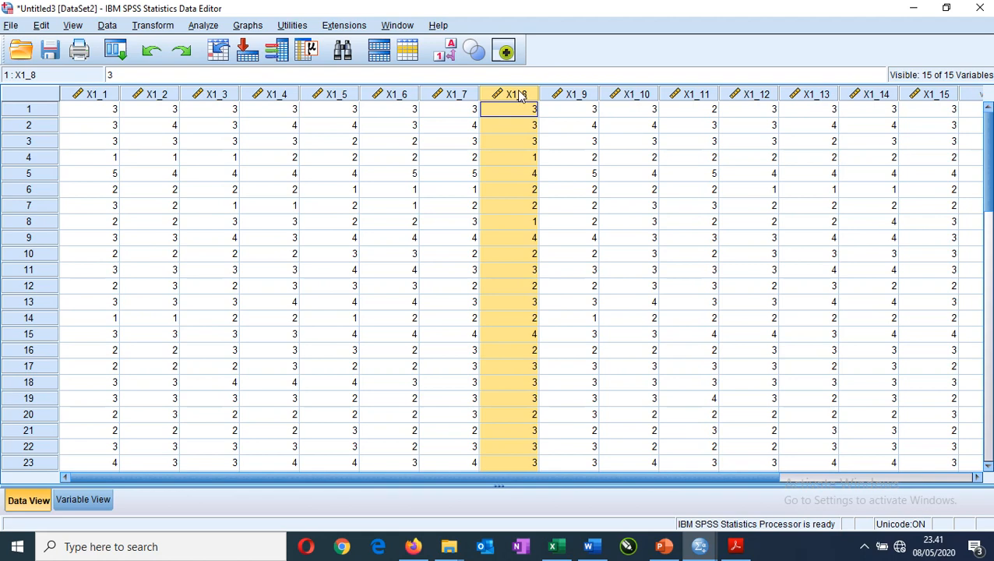
right_click(520, 94)
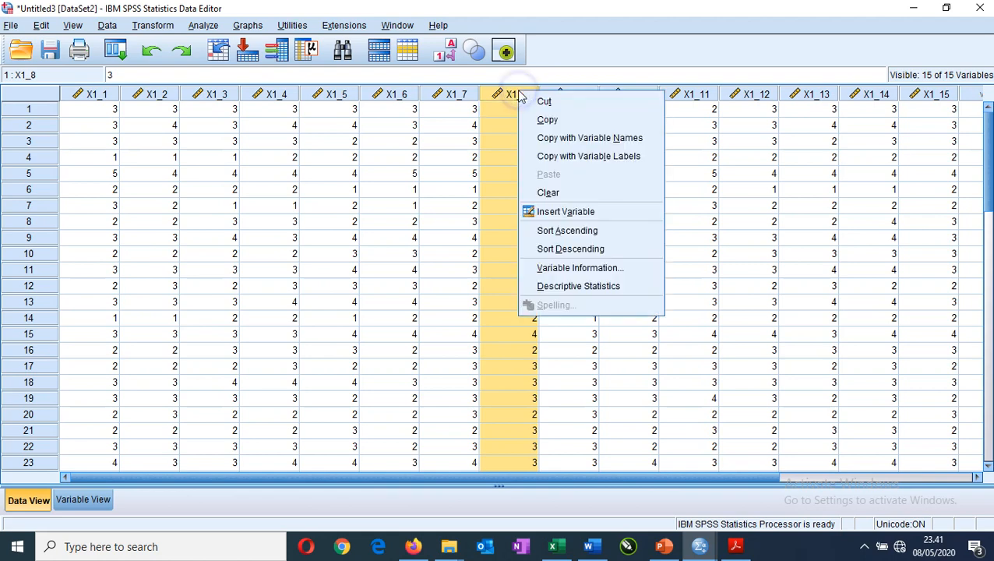
left_click(549, 194)
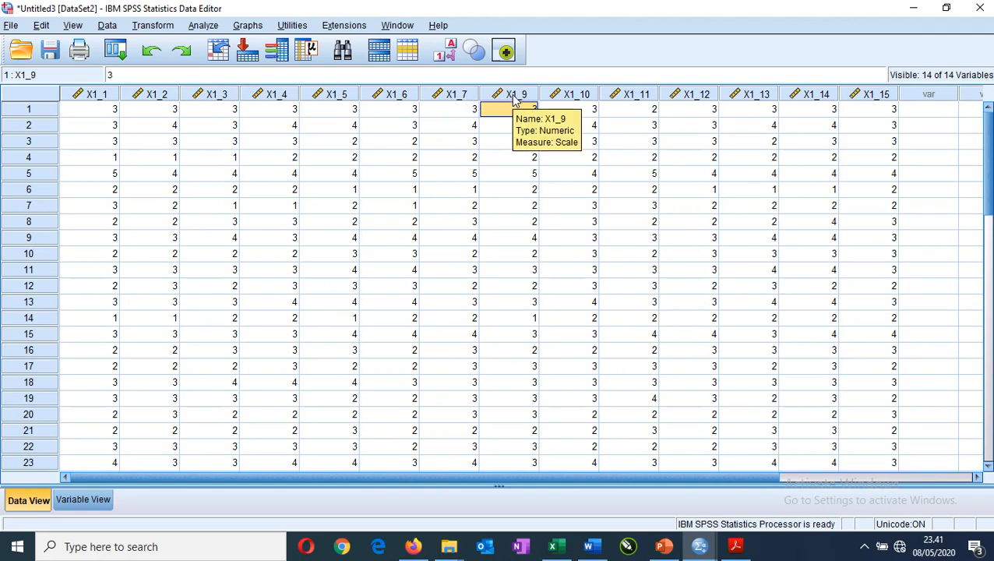
Undo the removal of variable X1_8.
key("ctrl+z")
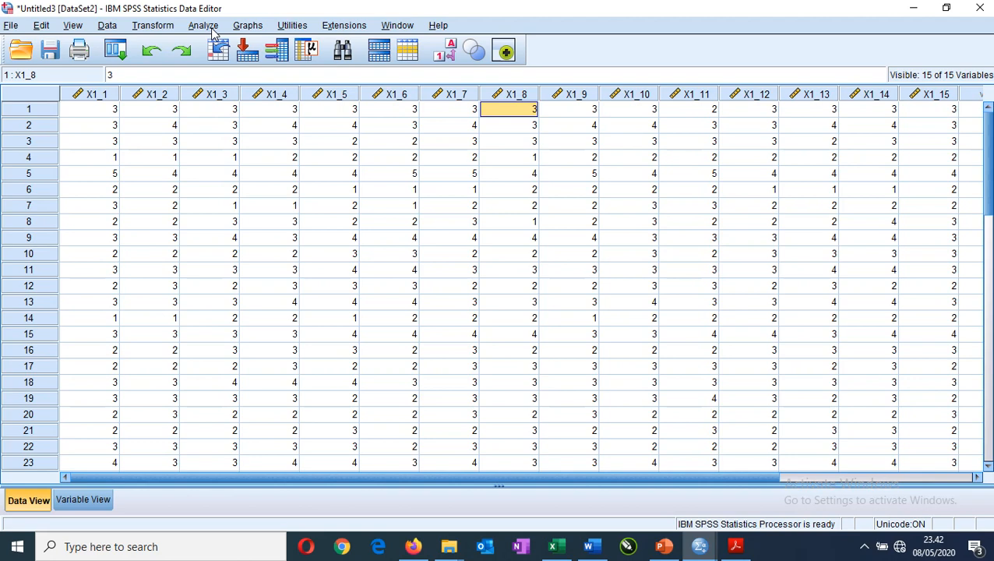
mouse_move(413, 553)
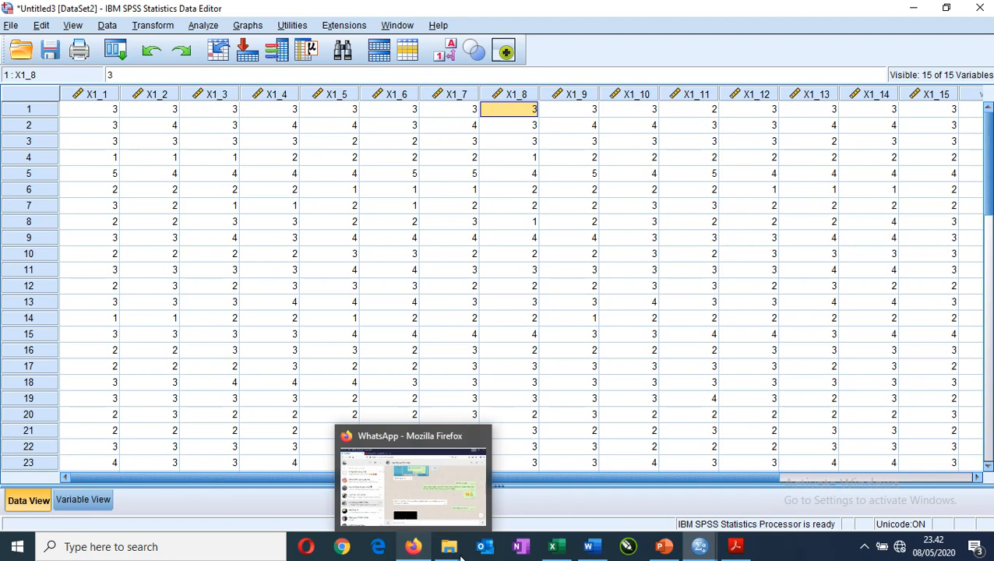
mouse_move(679, 553)
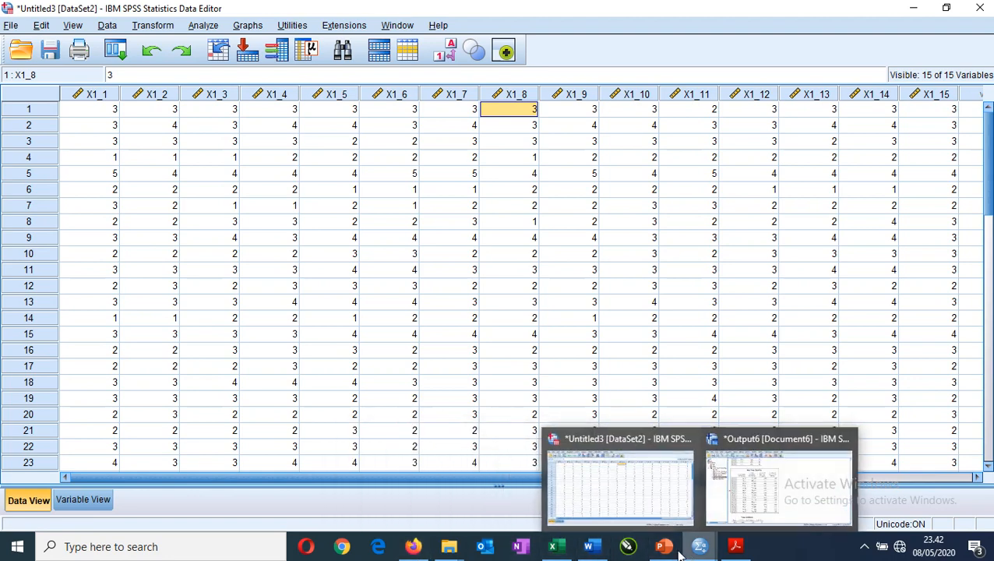
Return to the Word document and add the heading line "RELIABILTAS" below the validity criterion.
left_click(592, 545)
left_click(503, 459)
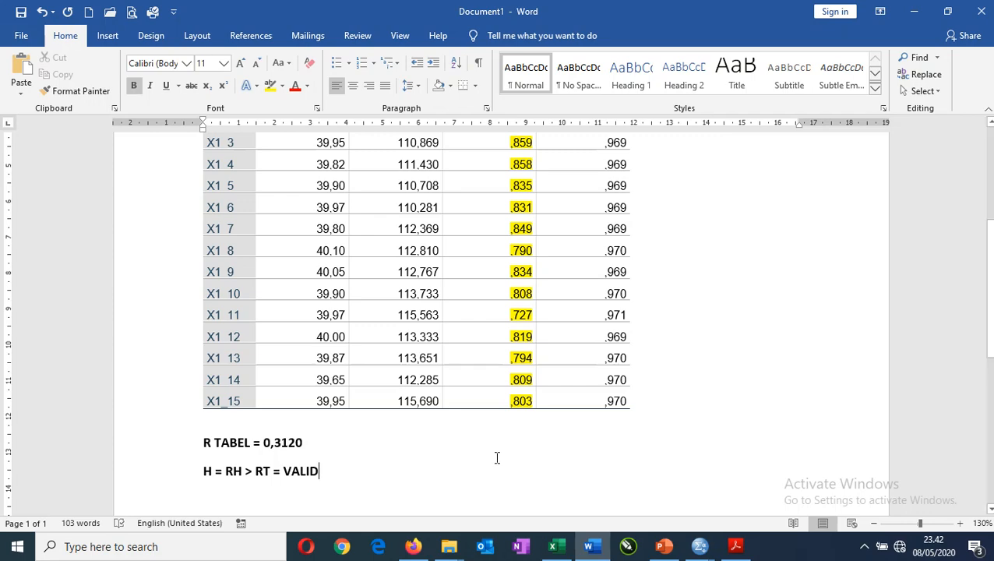
scroll(497, 459, "up", 5)
scroll(449, 450, "down", 3)
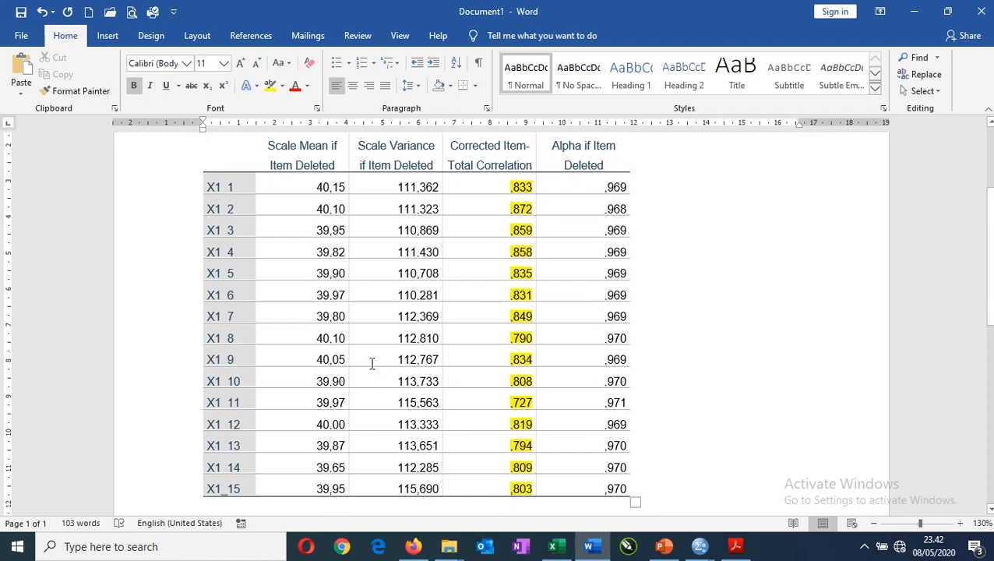
scroll(369, 360, "up", 1)
scroll(369, 360, "down", 5)
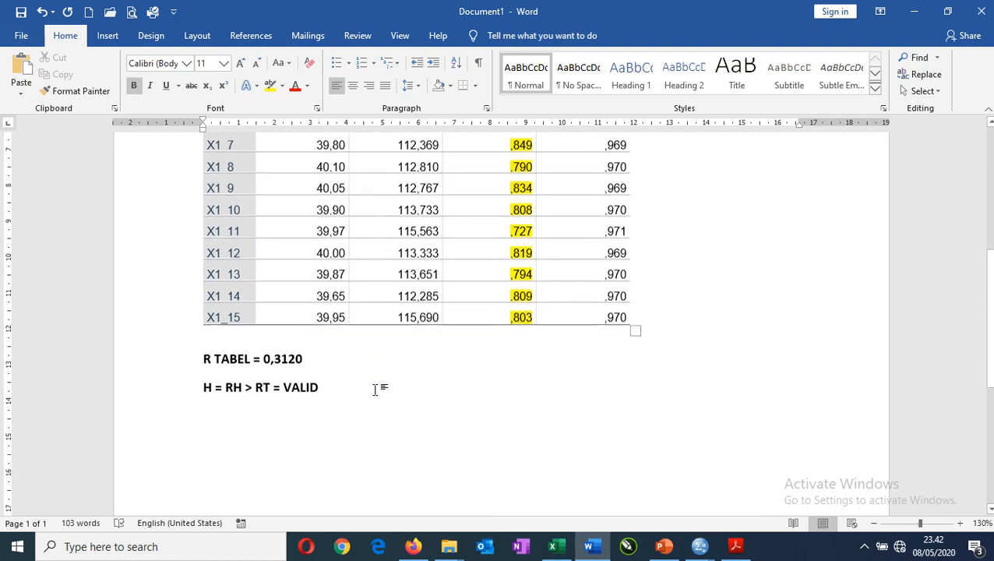
left_click(402, 396)
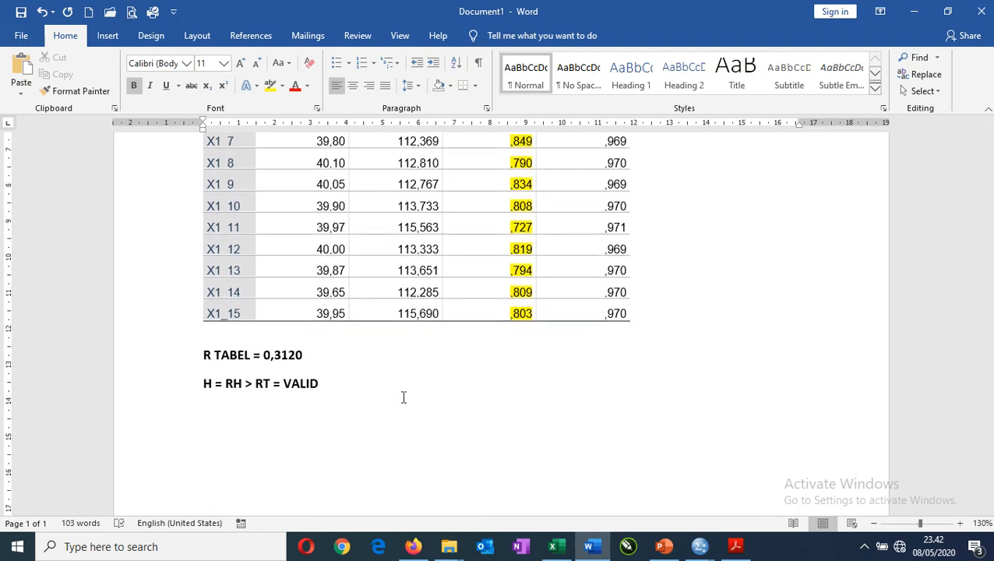
type("RELIABILTAS")
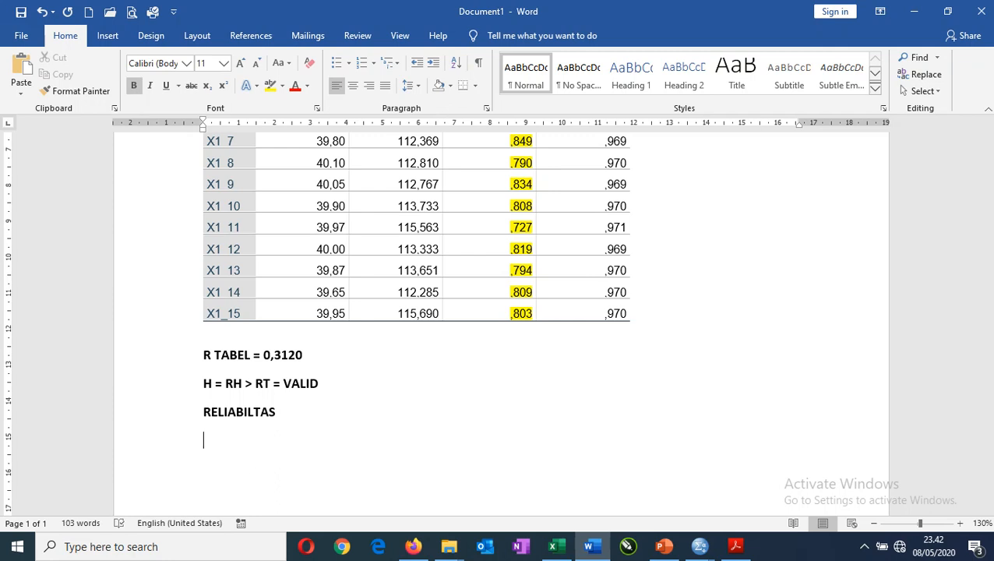
Add the line ">0,06 RELIABEL" under the RELIABILTAS heading.
type("0")
key("BackSpace")
key("BackSpace")
key("BackSpace")
type(">0,06")
key("Left")
key("Left")
key("Left")
key("Left")
key("Left")
key("Right")
key("Right")
key("Right")
key("Right")
key("Right")
type("RELIABEL")
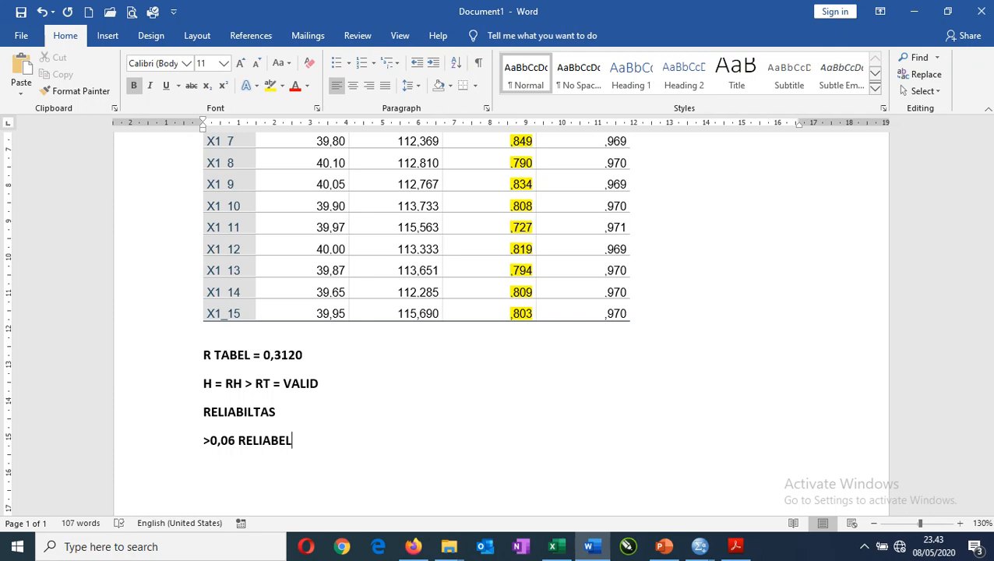
Put "CA" in front of the reliability criterion and space it so the line reads "CA > 0,06 RELIABEL".
left_click(204, 437)
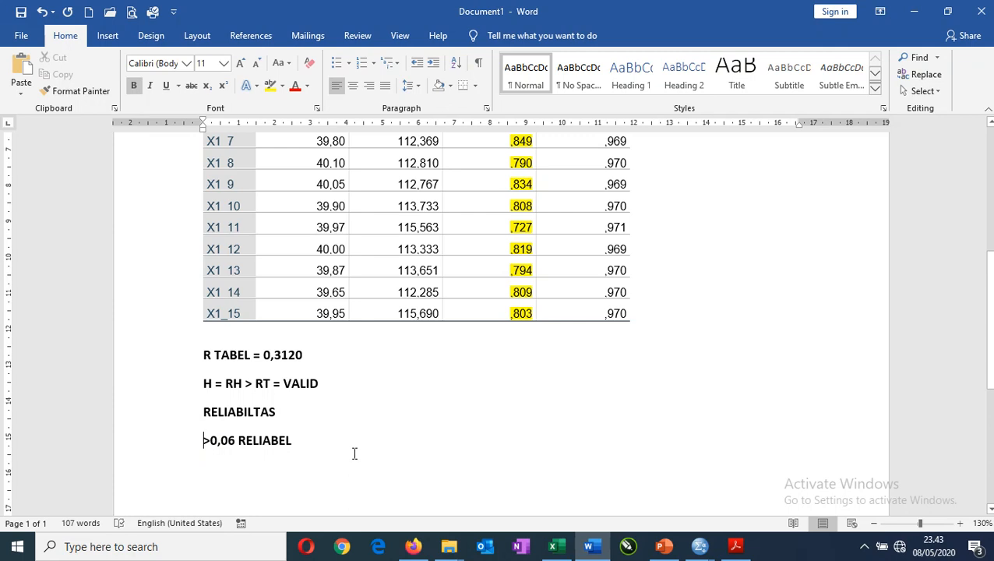
type("ca")
key("BackSpace")
key("BackSpace")
type("CA")
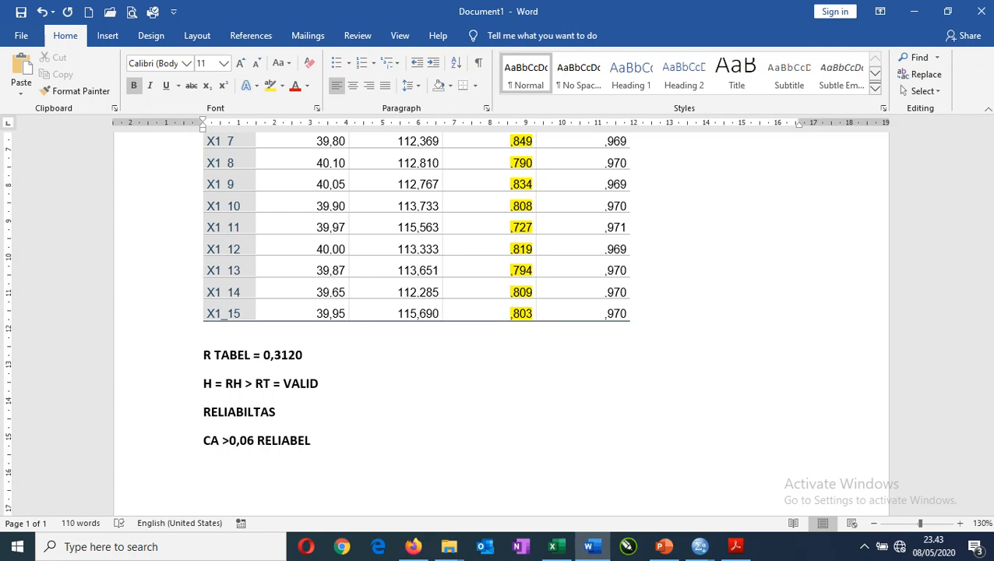
key("Right")
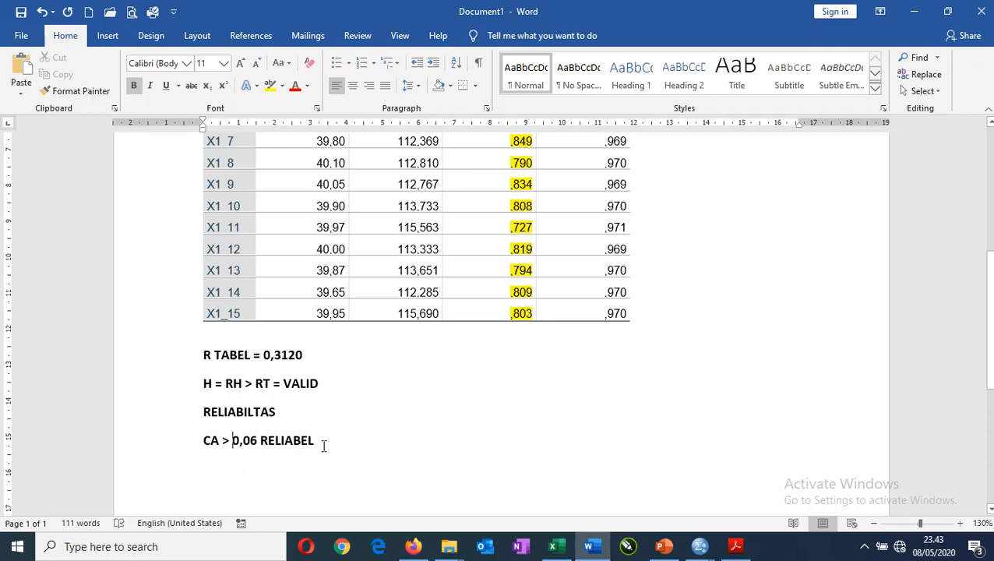
Switch to the SPSS output and copy the Reliability Statistics table with Cronbach's Alpha.
scroll(323, 446, "up", 1)
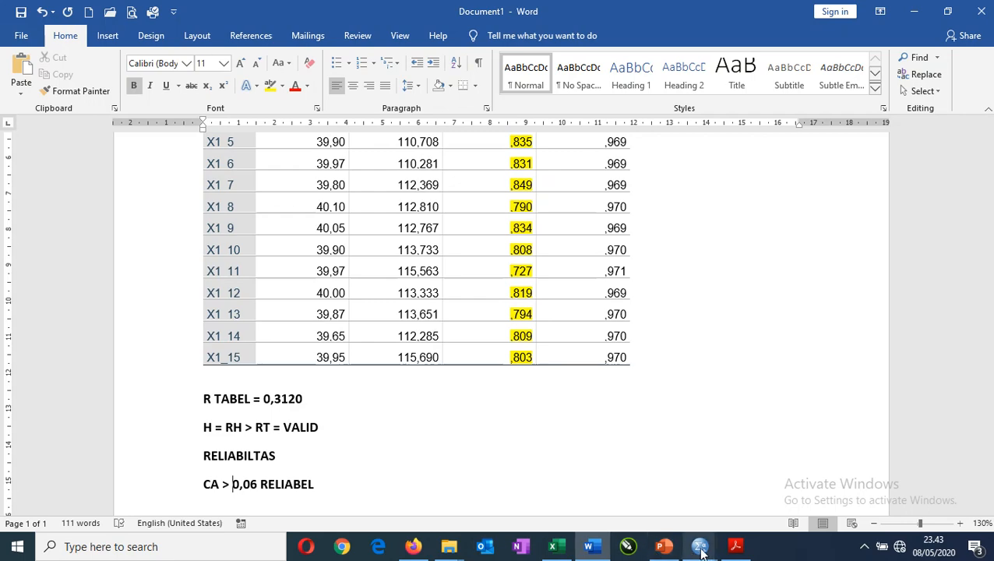
mouse_move(704, 551)
left_click(760, 420)
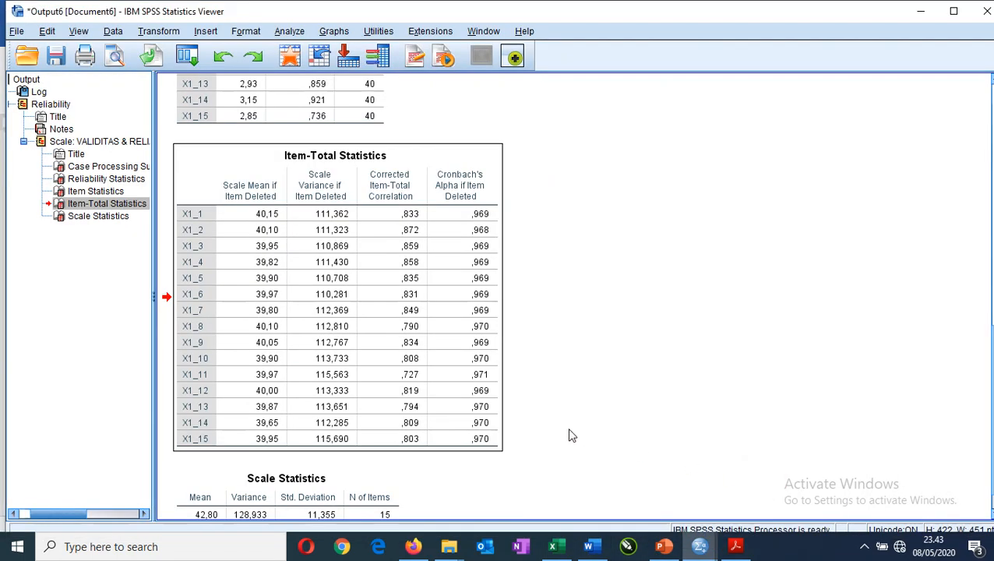
scroll(570, 435, "up", 3)
scroll(571, 433, "up", 5)
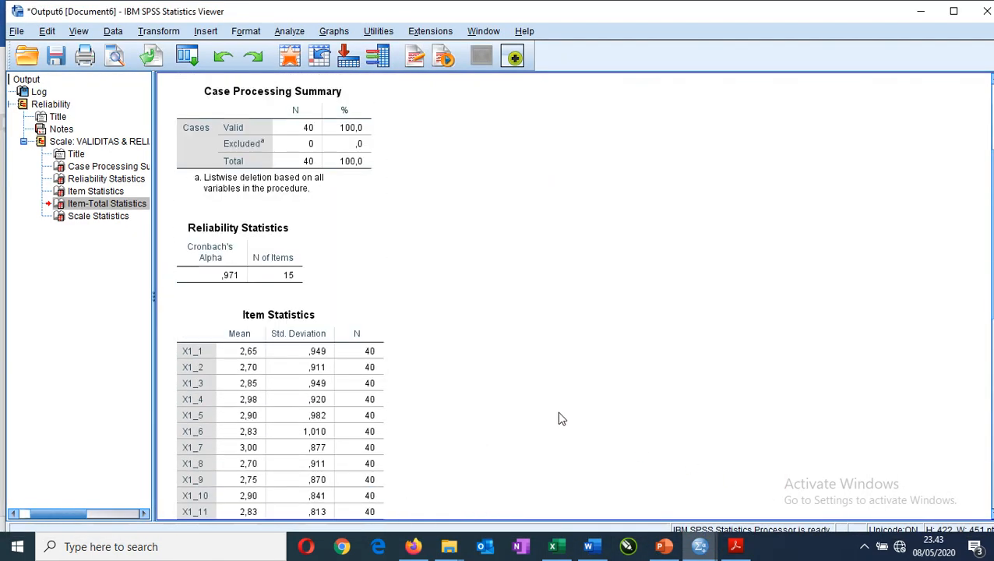
left_click(267, 251)
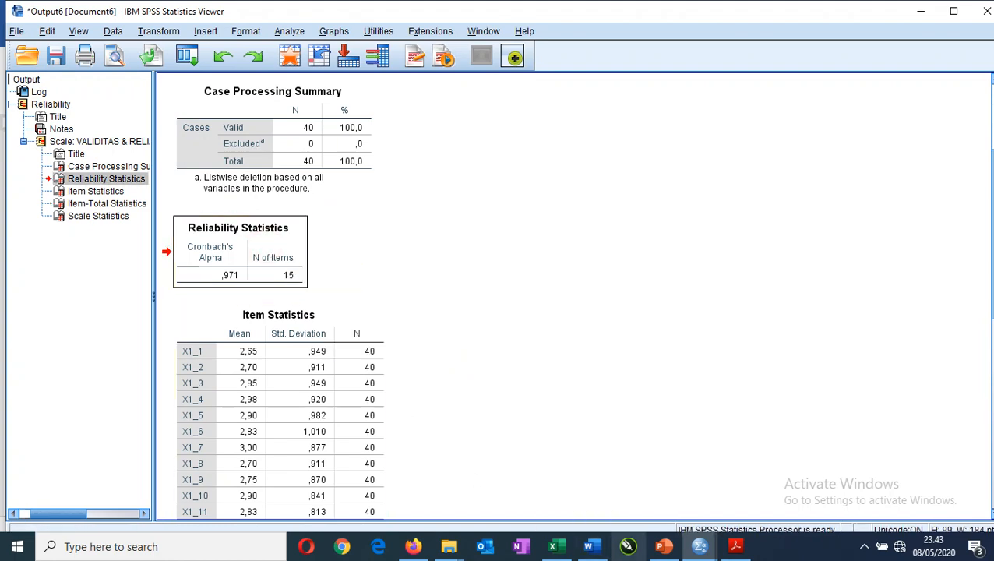
Paste the Reliability Statistics table into the Word document on new lines between the validity criterion and the RELIABILTAS heading.
left_click(593, 548)
scroll(348, 421, "down", 2)
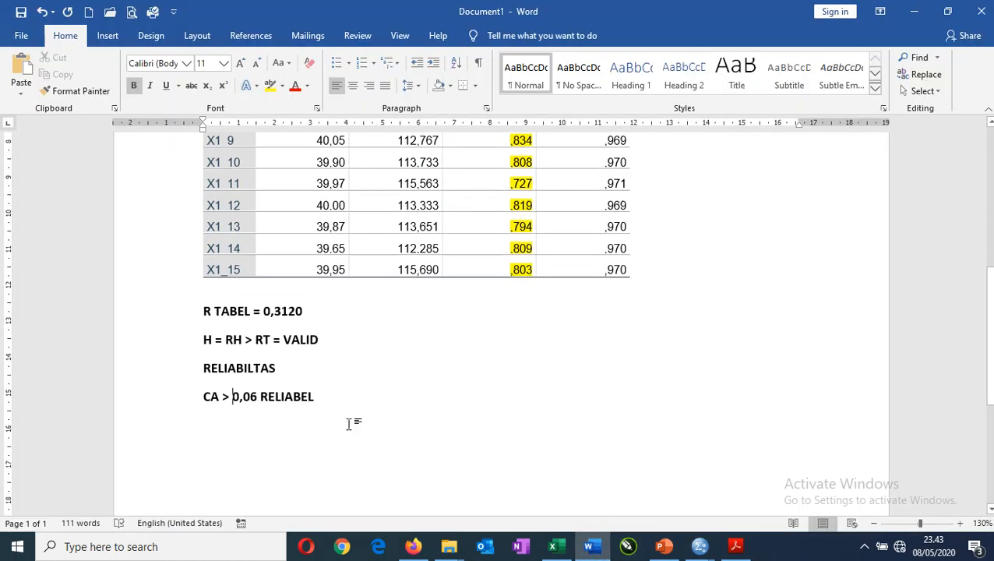
left_click(359, 337)
key("Return")
key("Return")
key("Up")
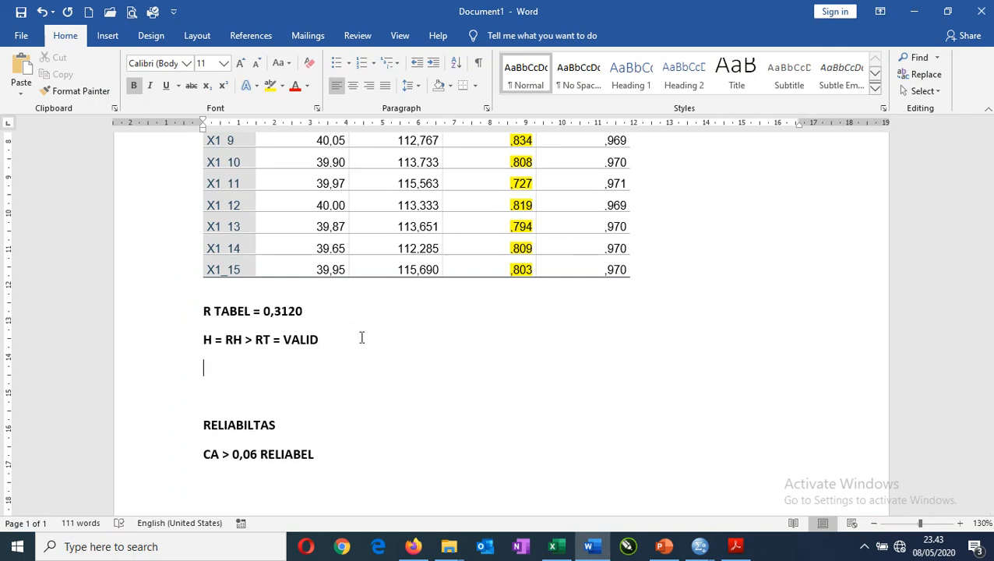
type("Reliability Statistics Cronbach's Alpha\tN of Items ,971\t15")
scroll(398, 389, "down", 2)
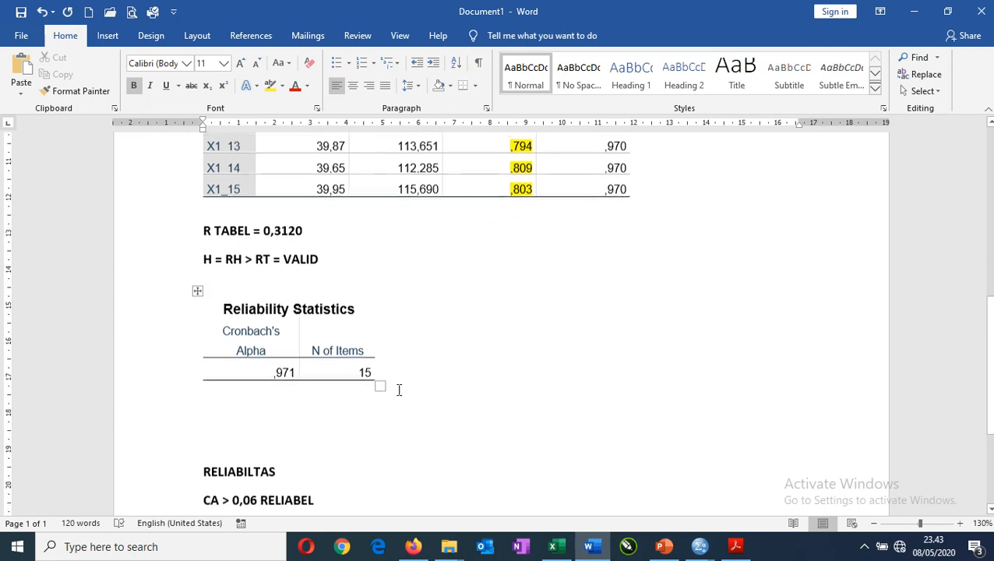
left_click(241, 268)
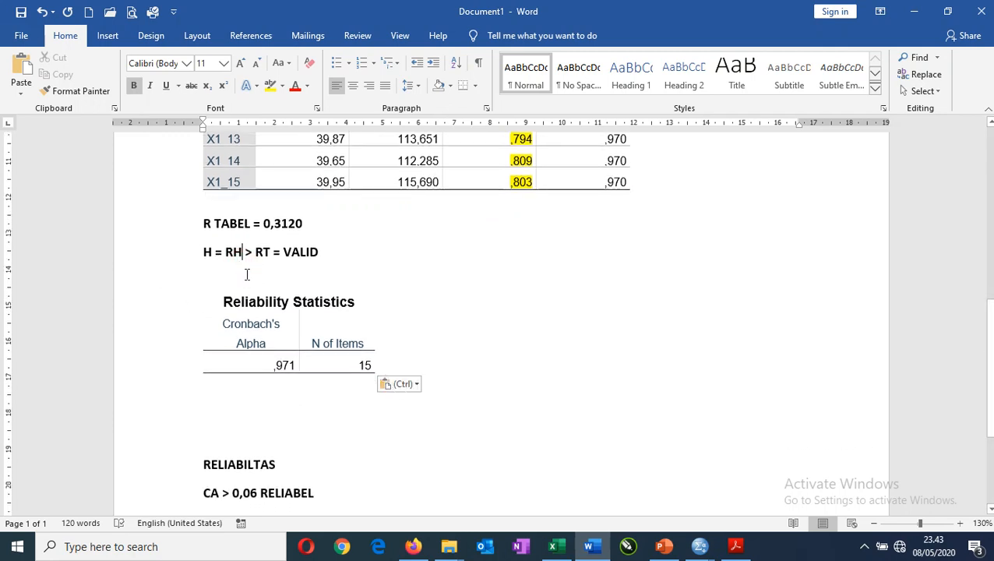
Add a blank line below the validity criterion and remove the empty line between the Reliability Statistics table and the RELIABILTAS heading.
left_click(350, 253)
key("Return")
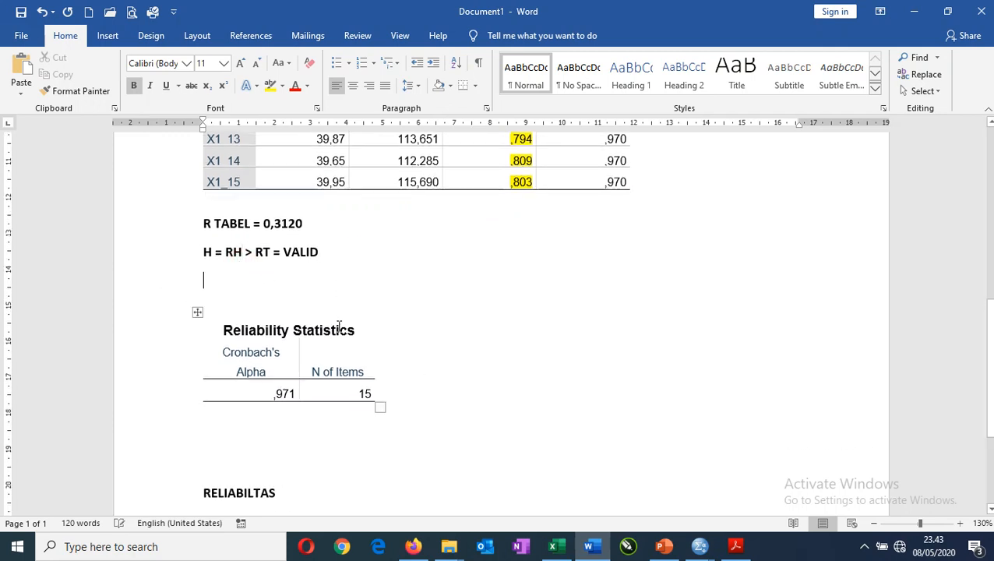
scroll(273, 413, "down", 1)
left_click(265, 381)
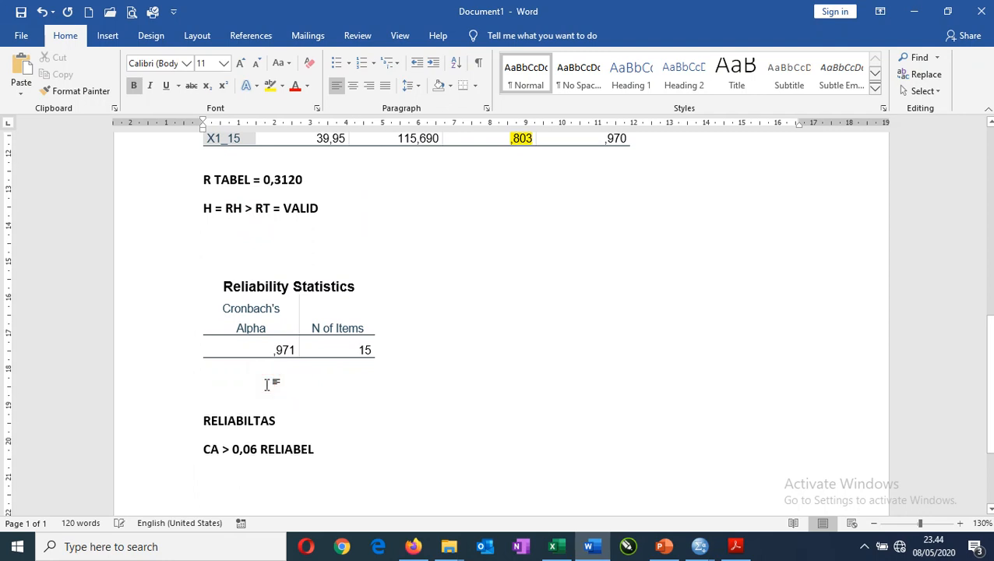
key("Delete")
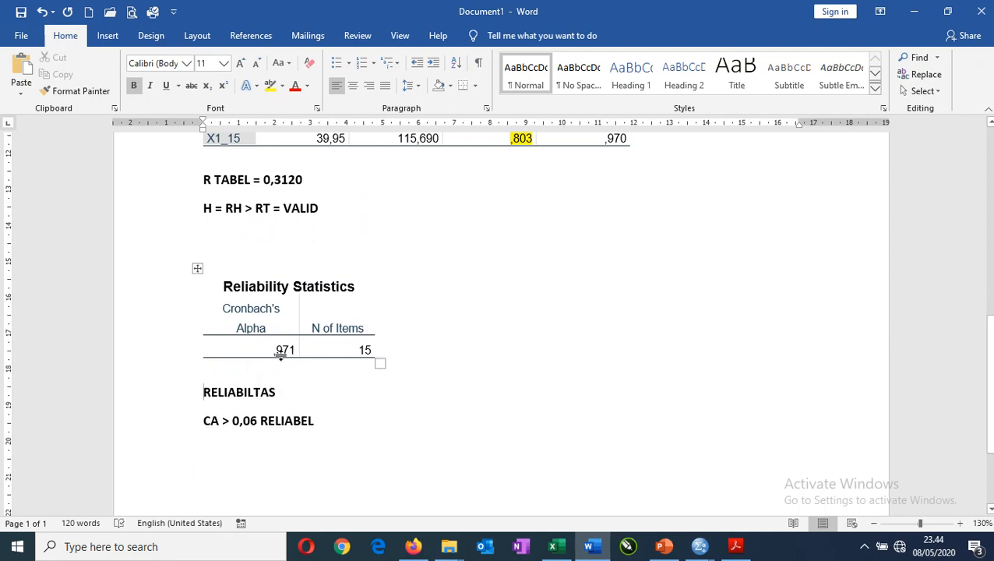
Highlight the Cronbach's Alpha value in the Reliability Statistics table in yellow.
left_click_drag(272, 348, 298, 348)
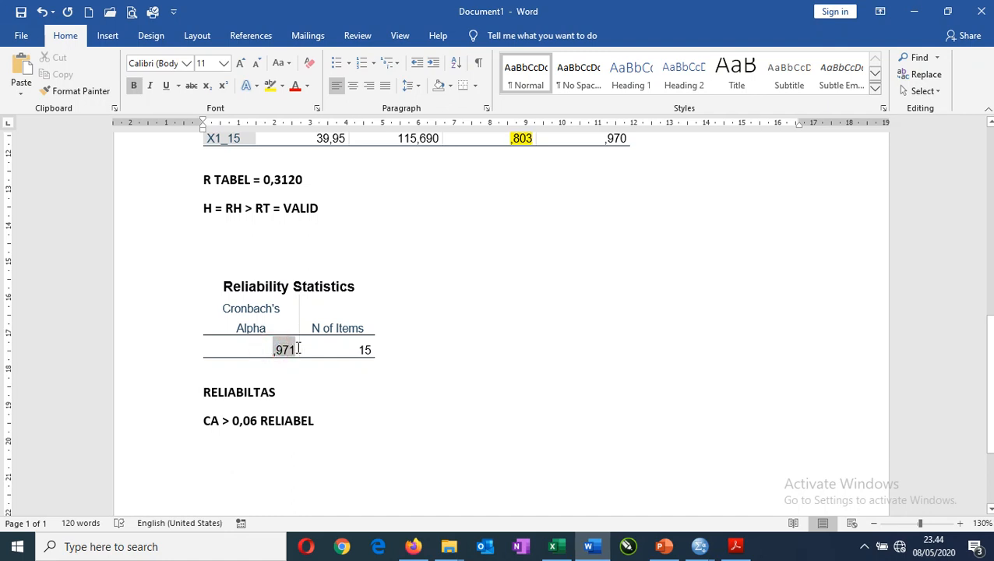
left_click(270, 86)
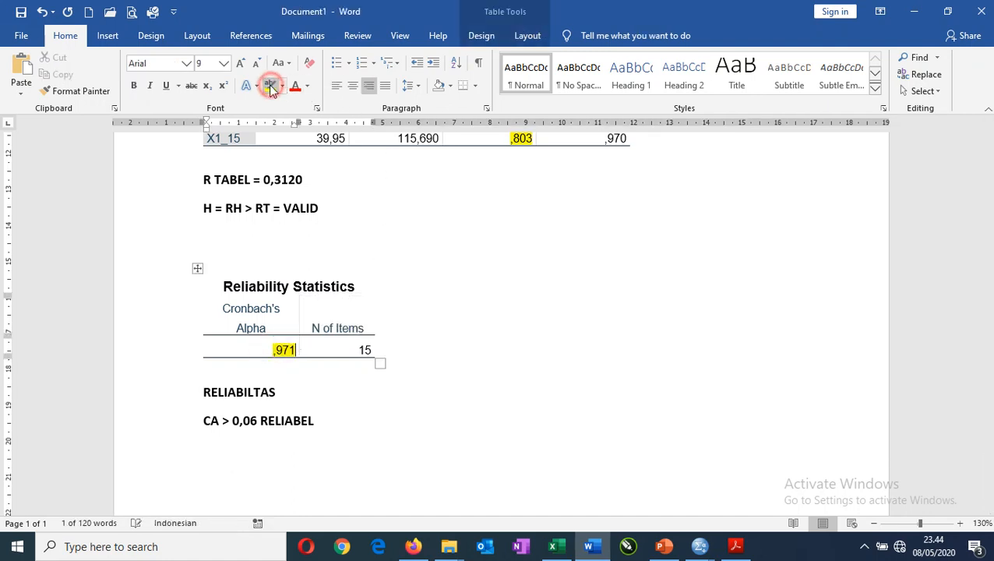
Add the line "0,971 > 0,06" below the reliability criterion.
left_click(372, 438)
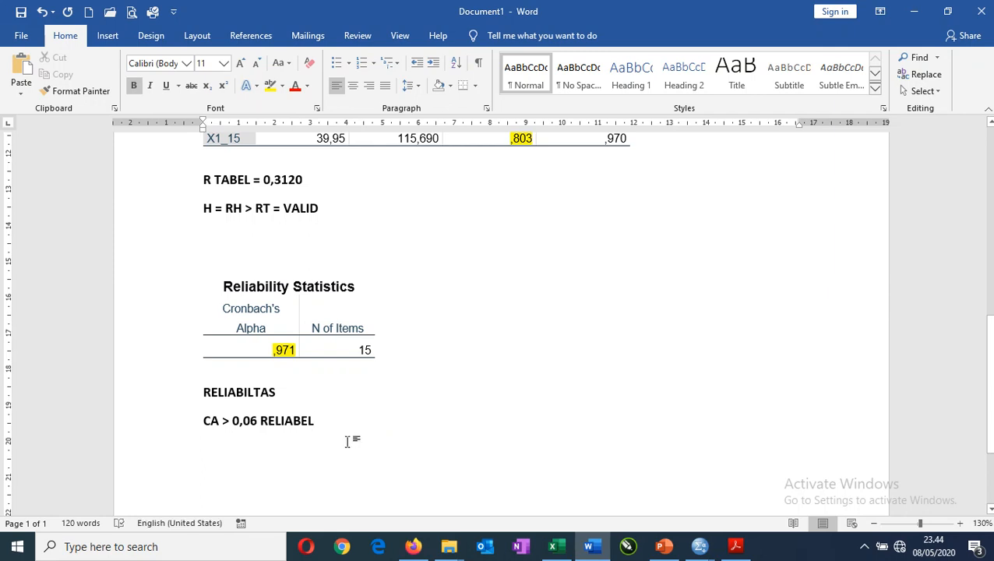
key("Return")
type("0,971")
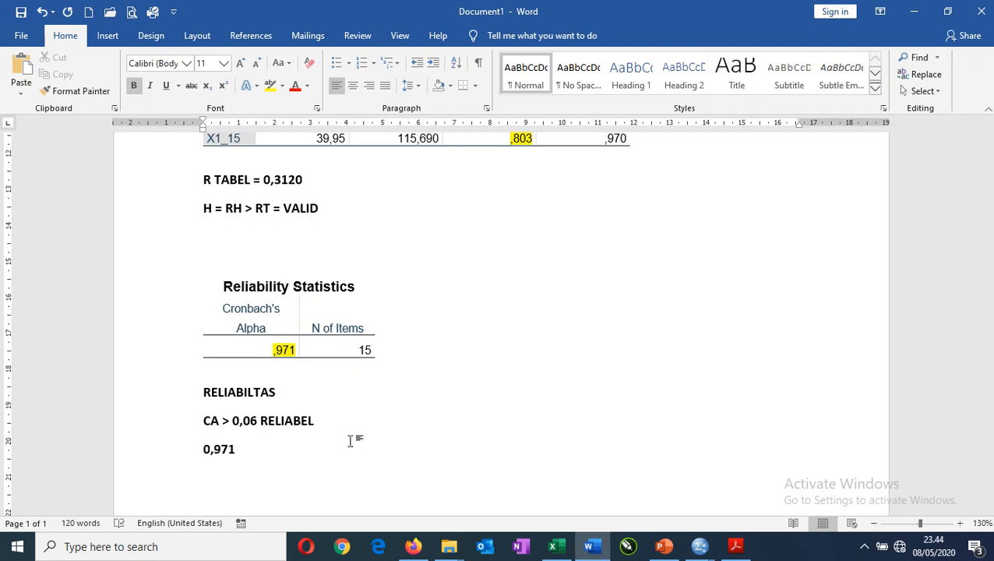
type(" > 0,06")
Correct the threshold to 0,6 in the reliability criterion and in the comparison line below it.
key("BackSpace")
key("BackSpace")
key("BackSpace")
key("Up")
key("BackSpace")
key("BackSpace")
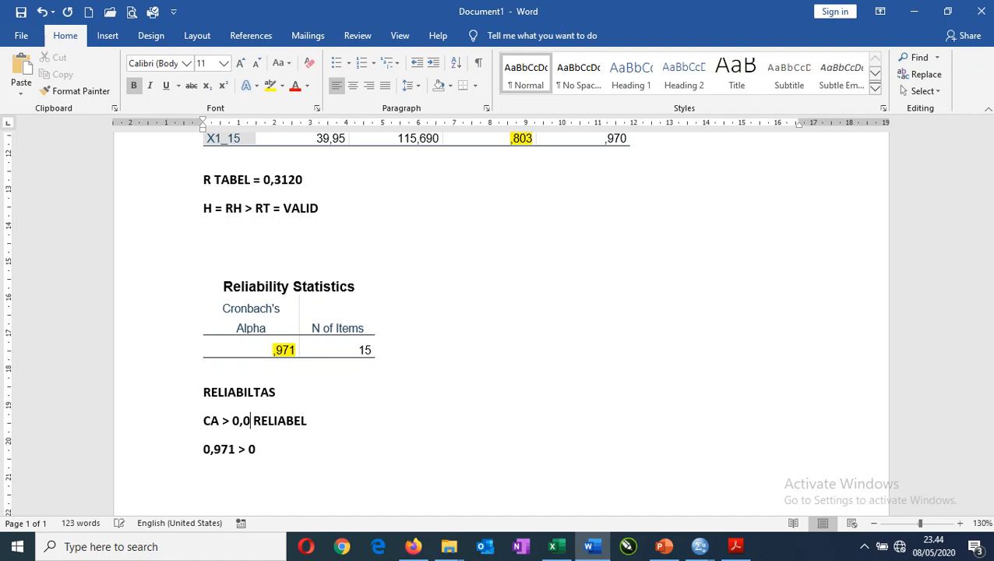
type("6")
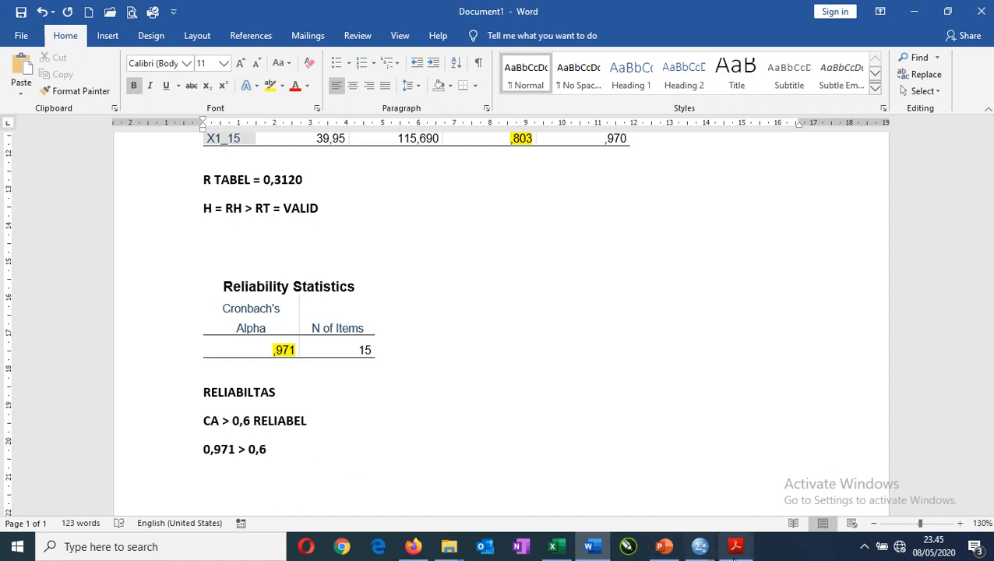
Switch to PowerPoint and start the slide show of "6 Uji Validitas dan Realibiltas.pptx" from the title slide.
left_click(674, 551)
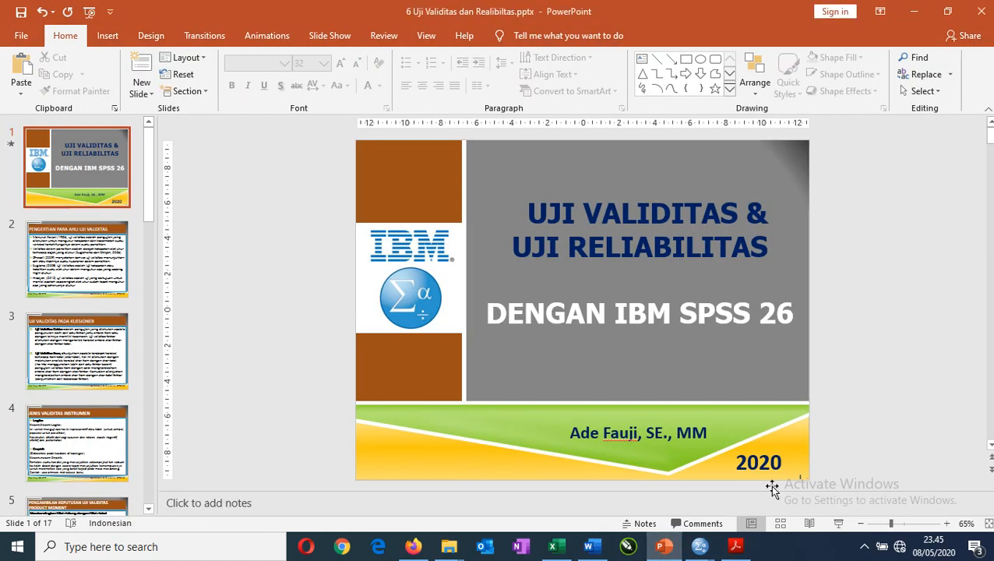
left_click(839, 523)
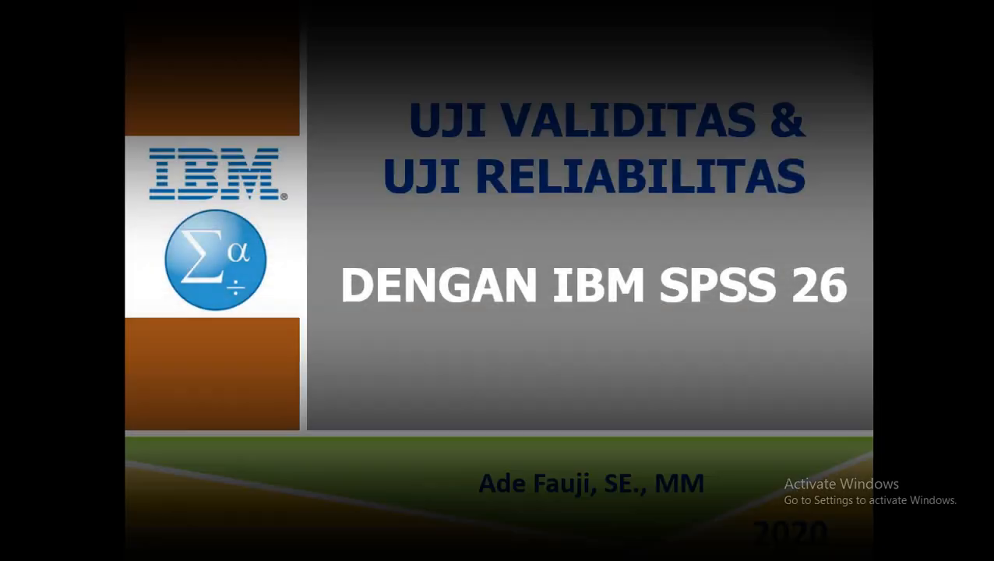